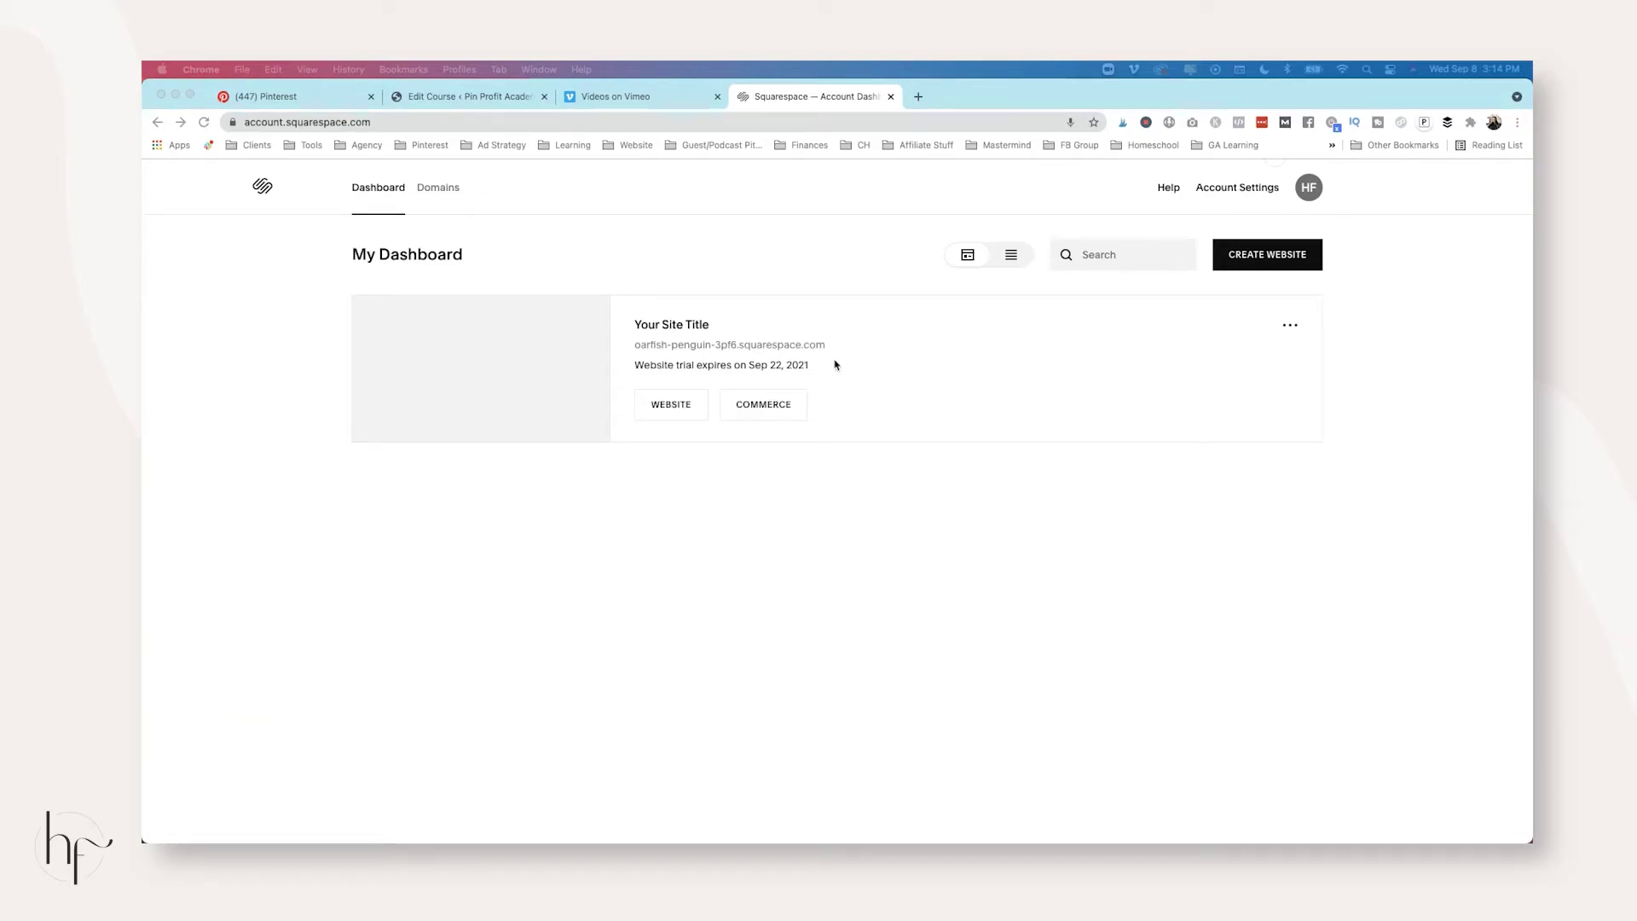
# - Open the trial podcast website's admin panel from its dashboard options menu
pyautogui.click(1290, 325)
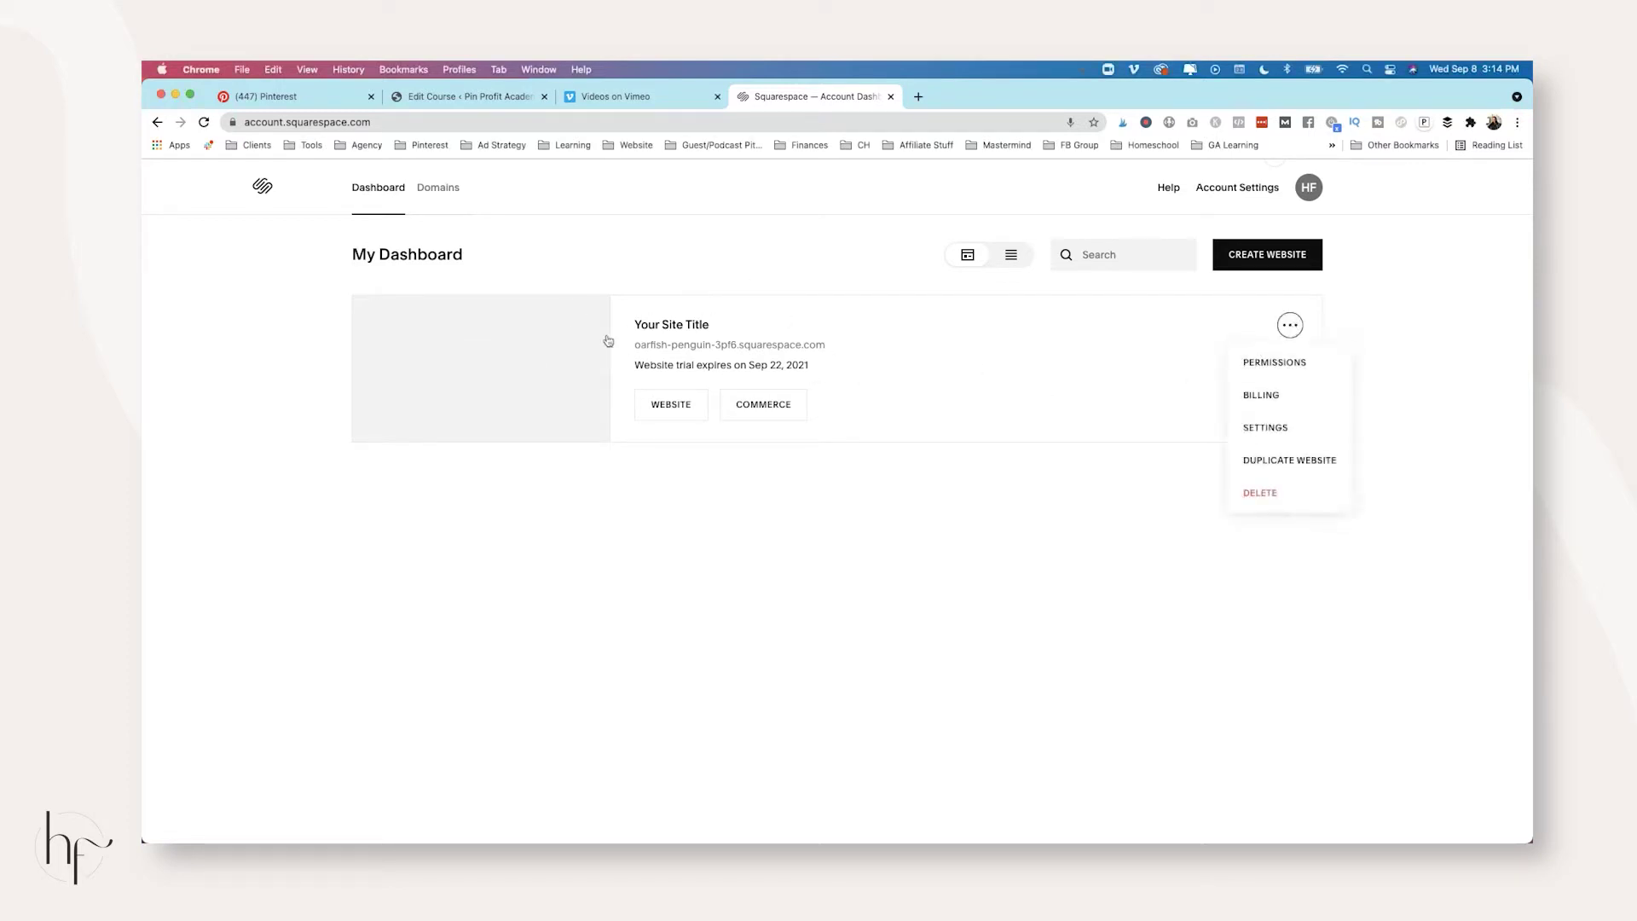
pyautogui.click(669, 323)
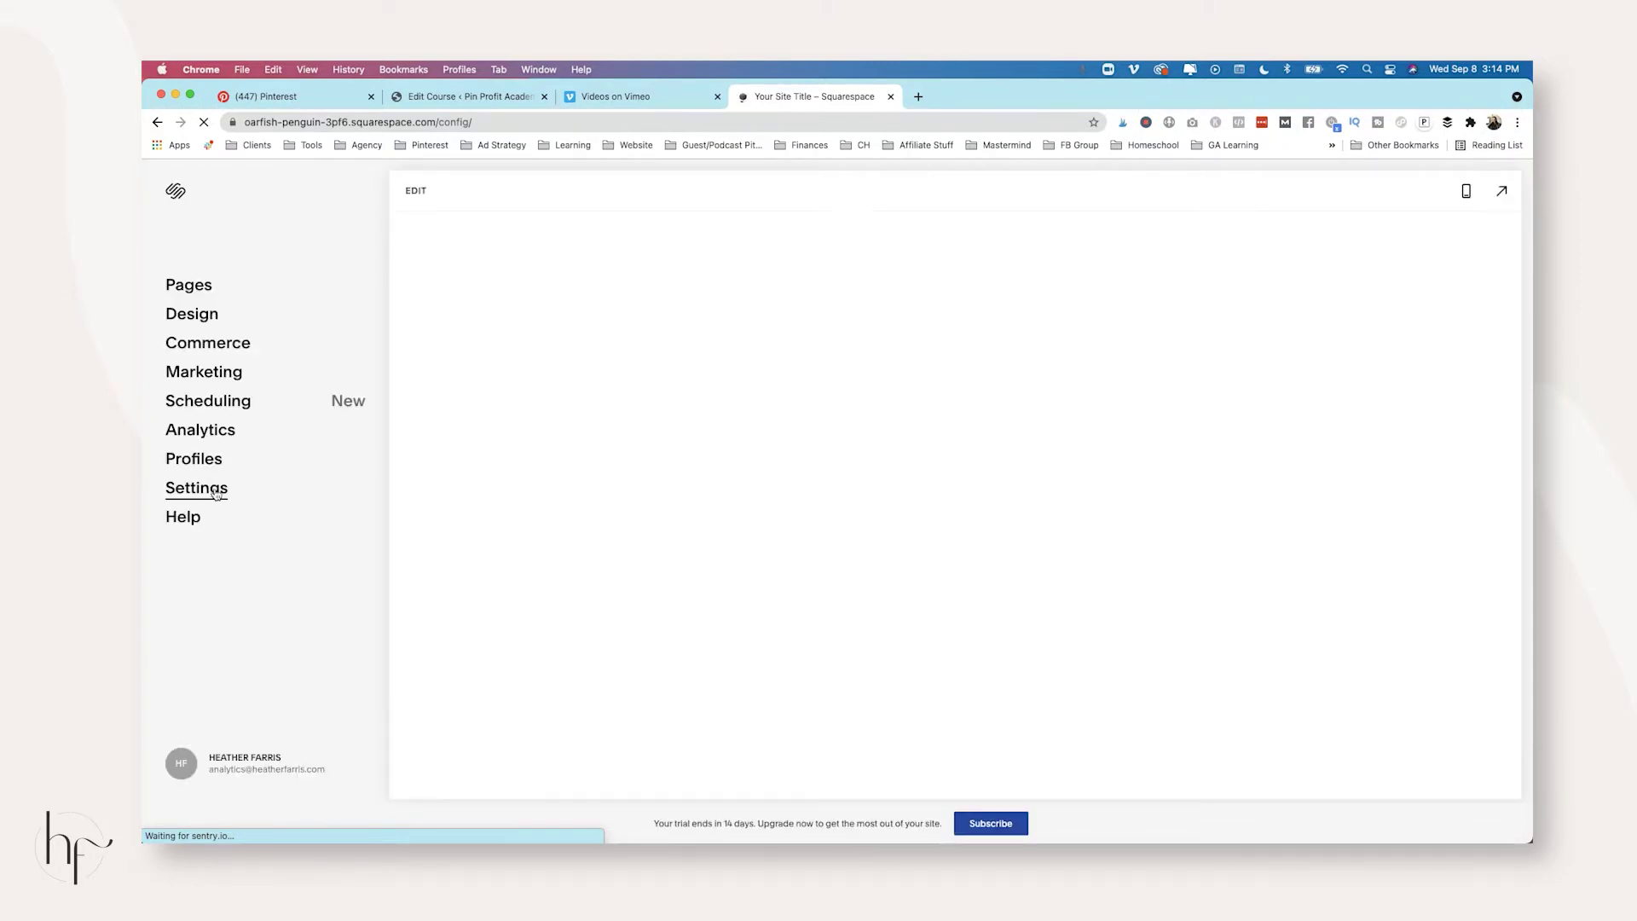
# - Go to Settings > Advanced > Code Injection to reach the empty header and footer fields
pyautogui.click(215, 488)
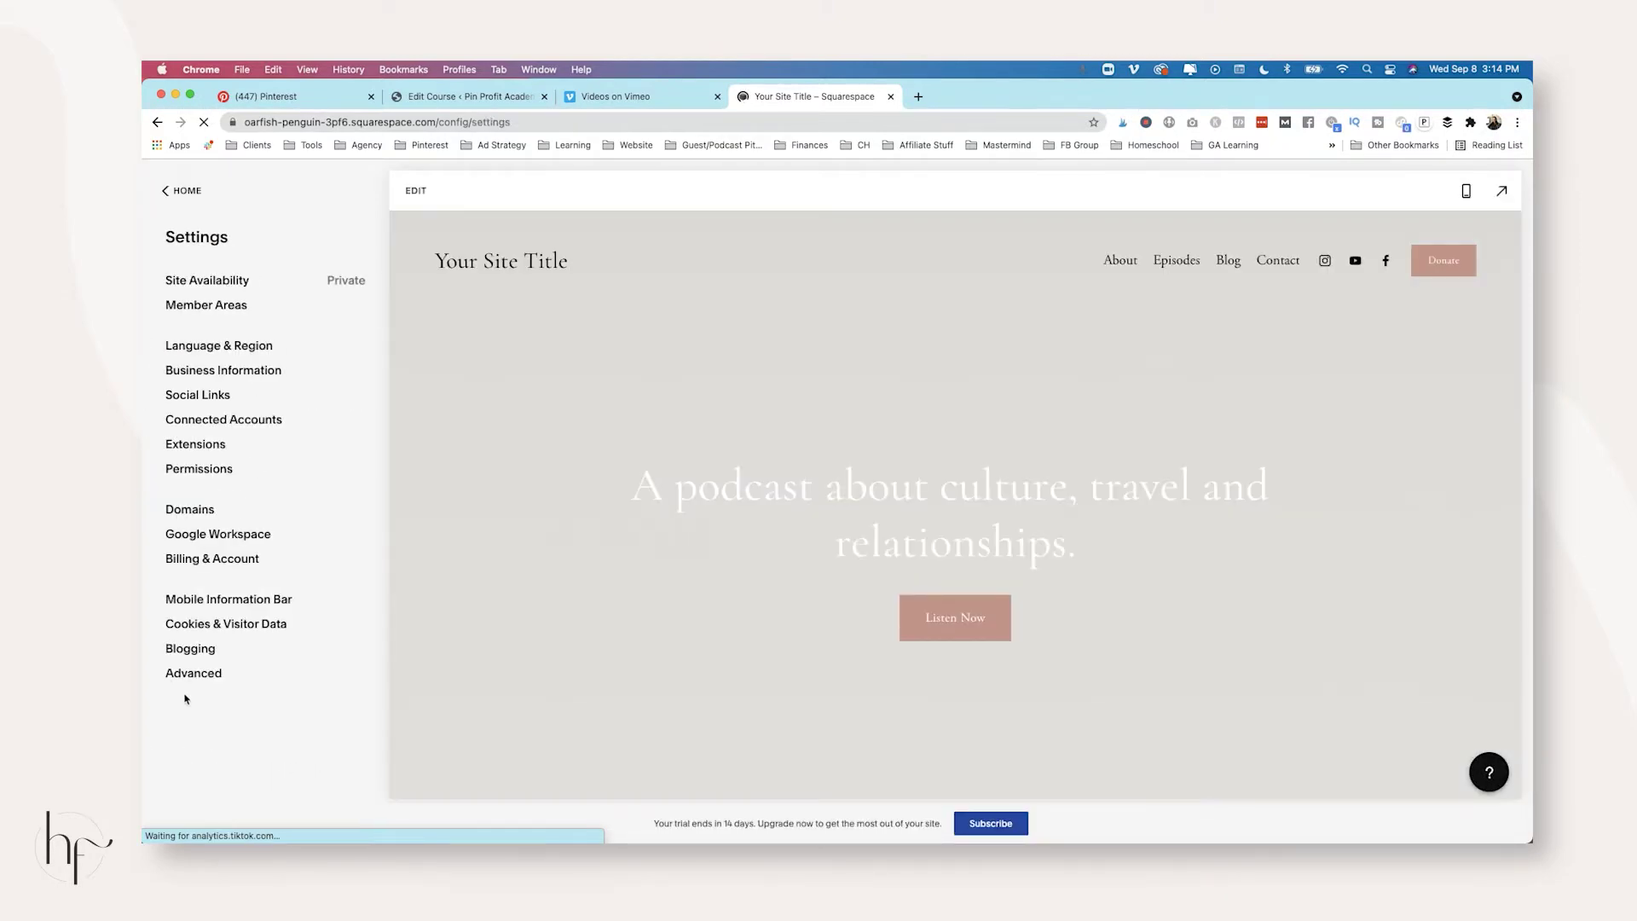
pyautogui.click(195, 673)
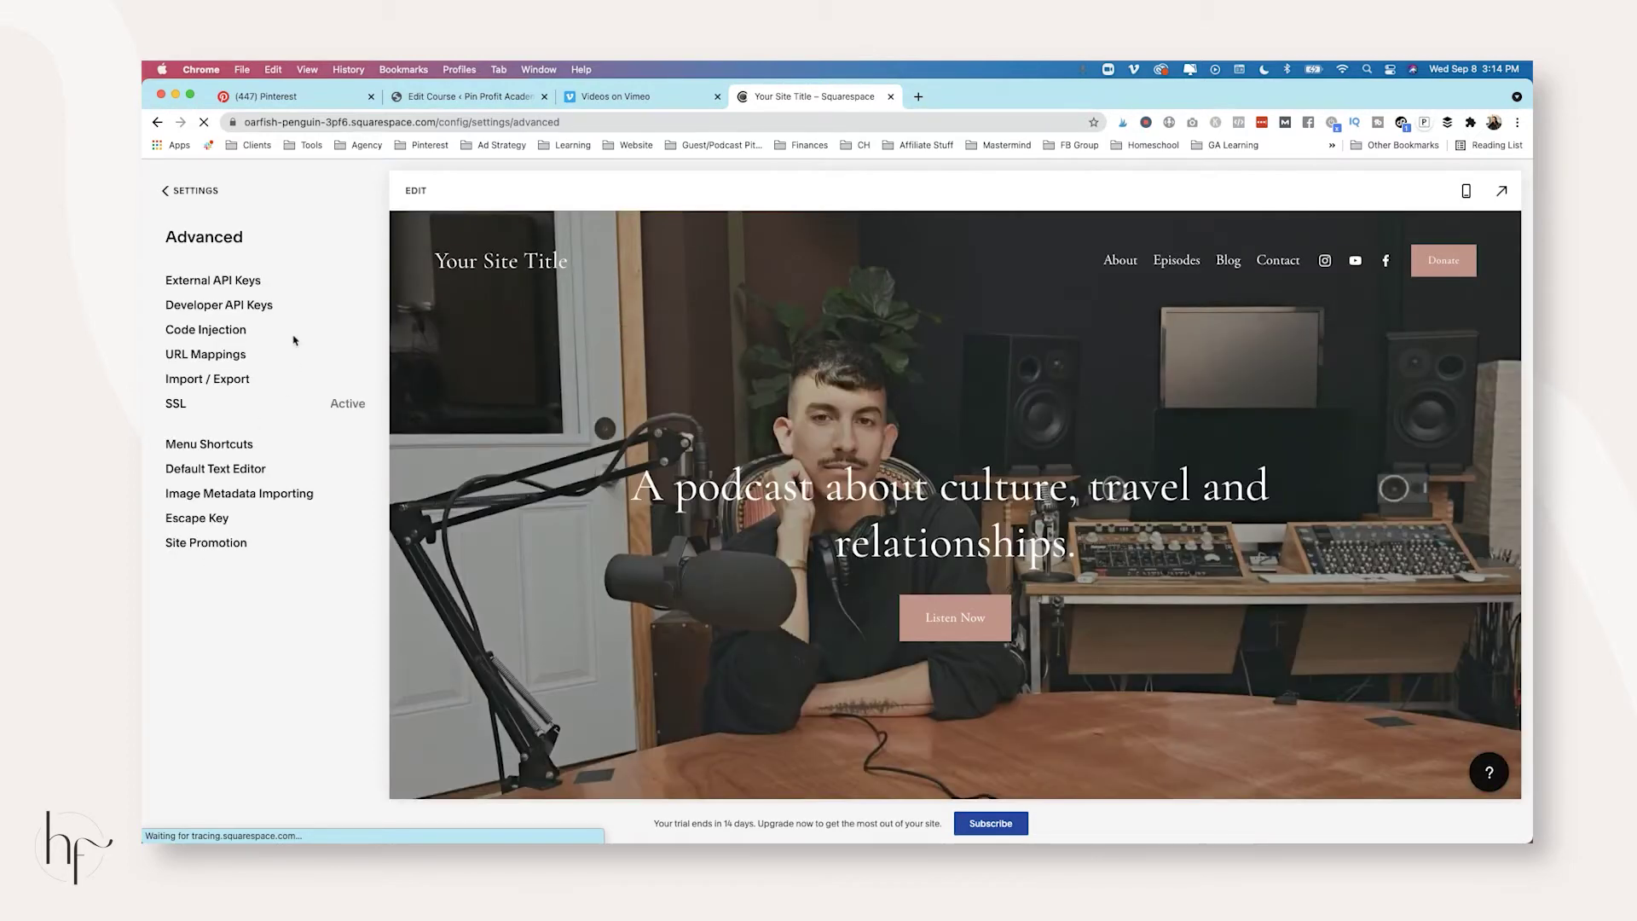
pyautogui.click(220, 332)
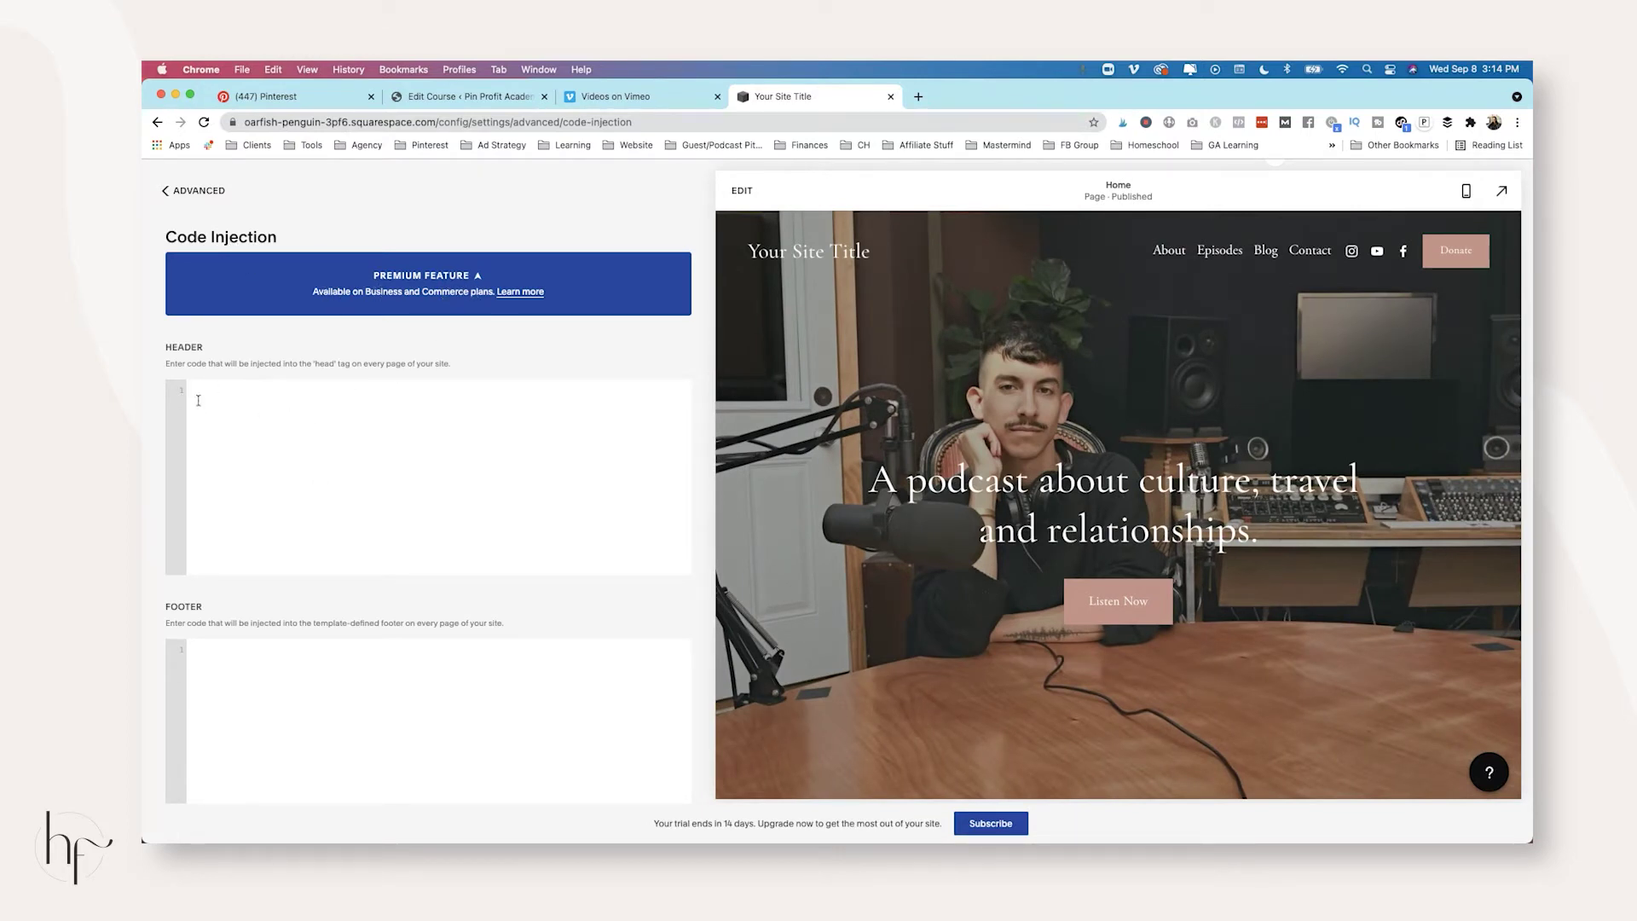
# - Copy the Pinterest base tag code using Configure Base Code with manual tag installation
pyautogui.click(274, 96)
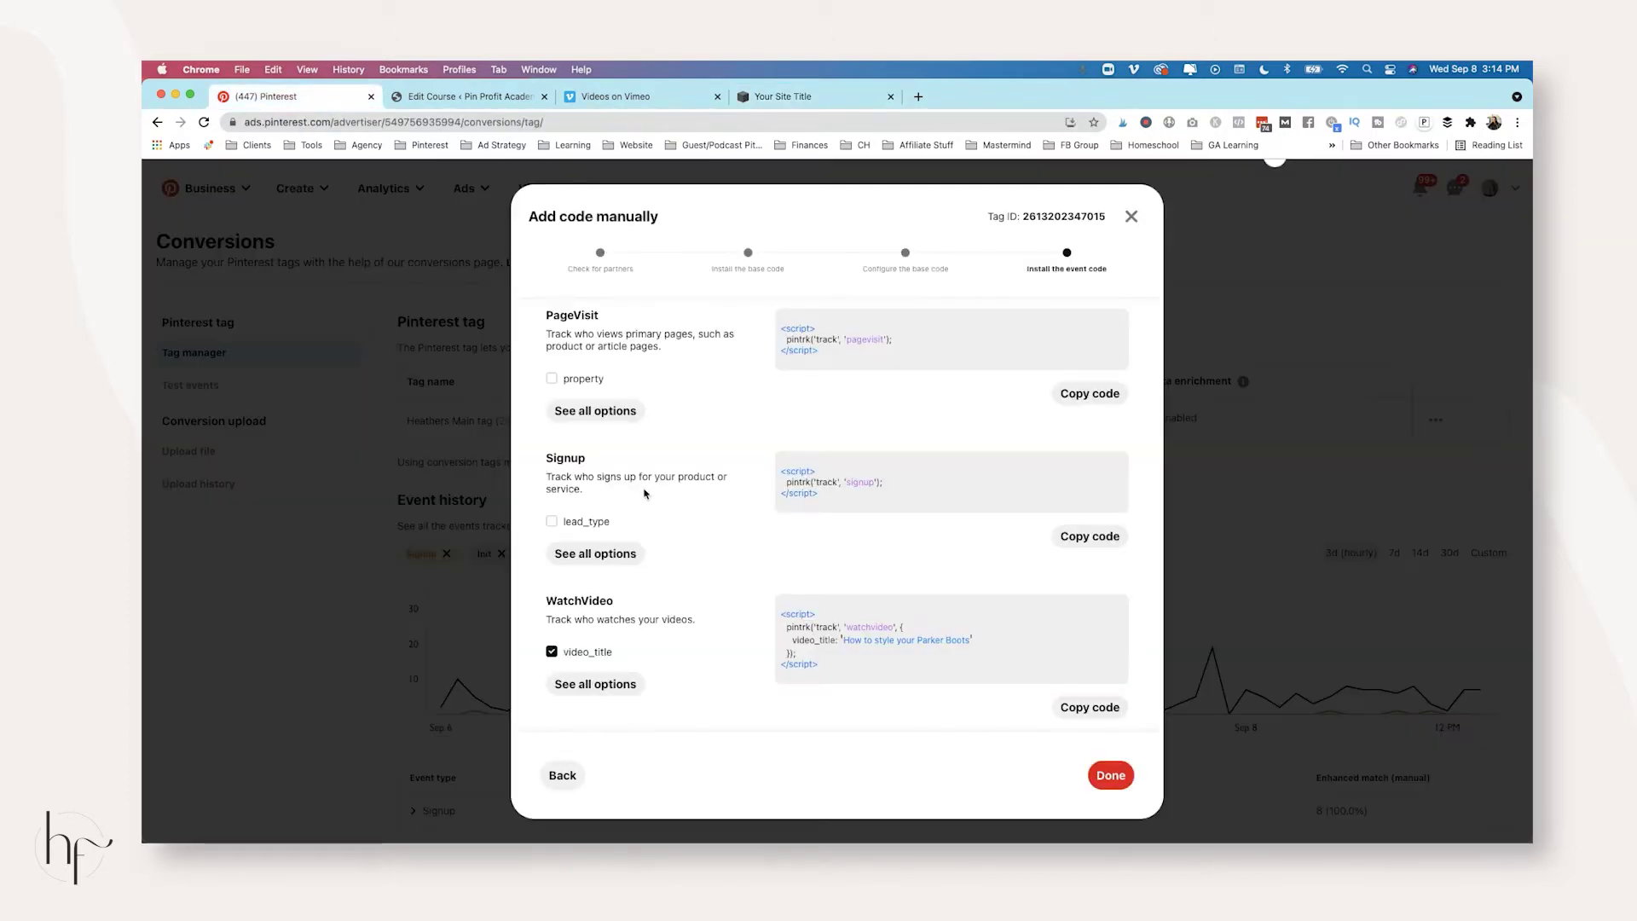
pyautogui.scroll(3, 1130, 410)
pyautogui.click(1132, 217)
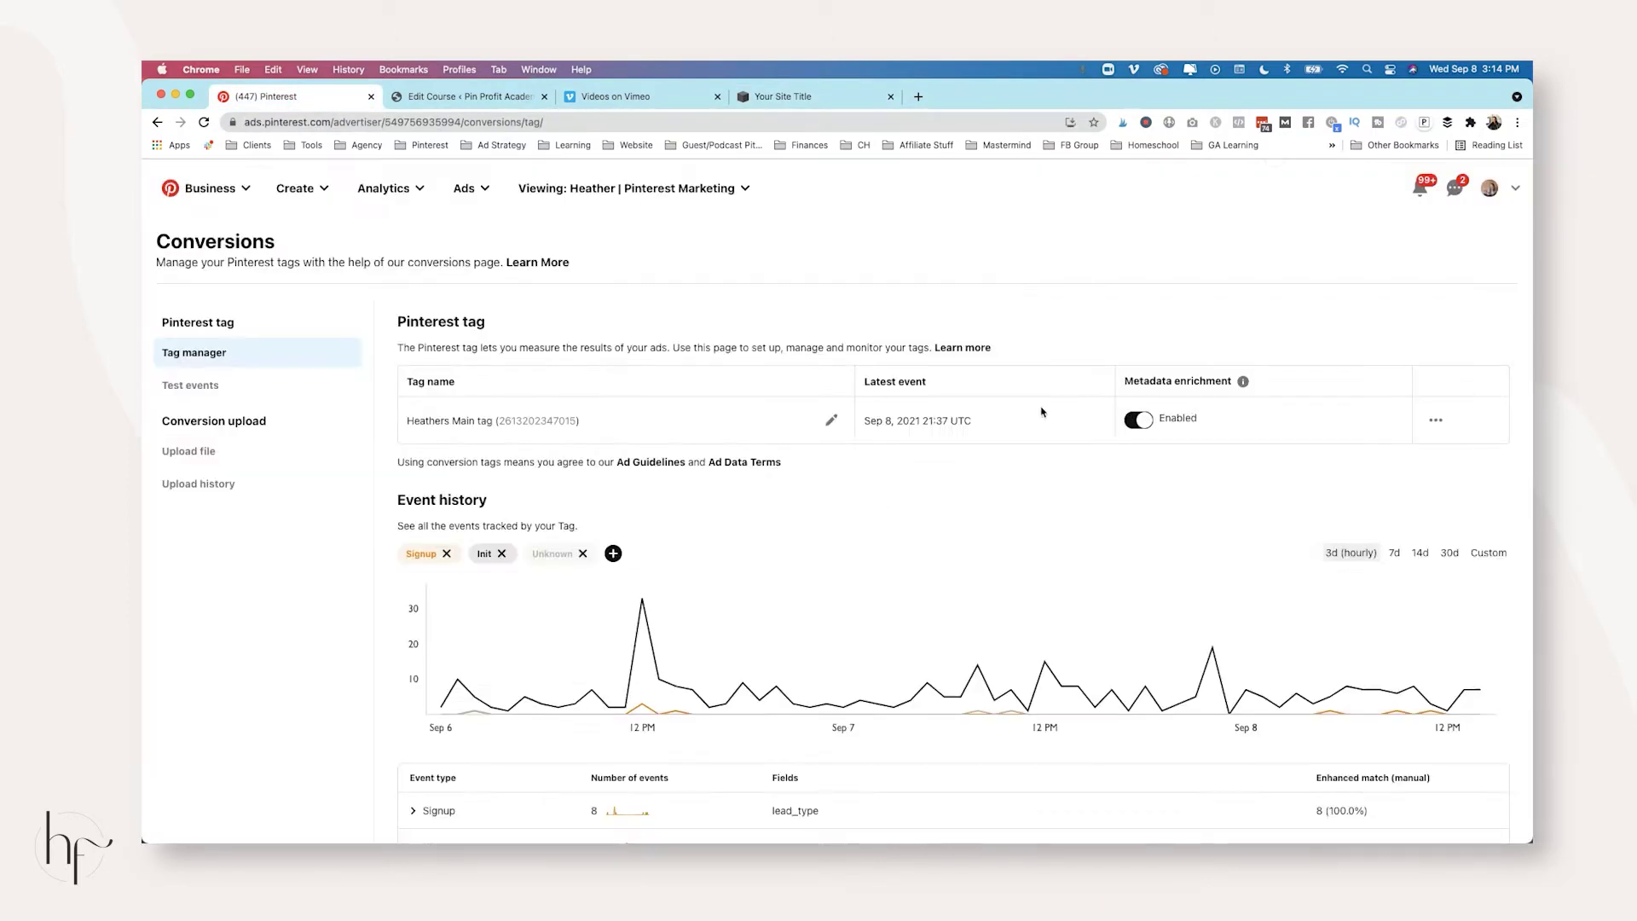
pyautogui.click(1435, 419)
pyautogui.click(1405, 462)
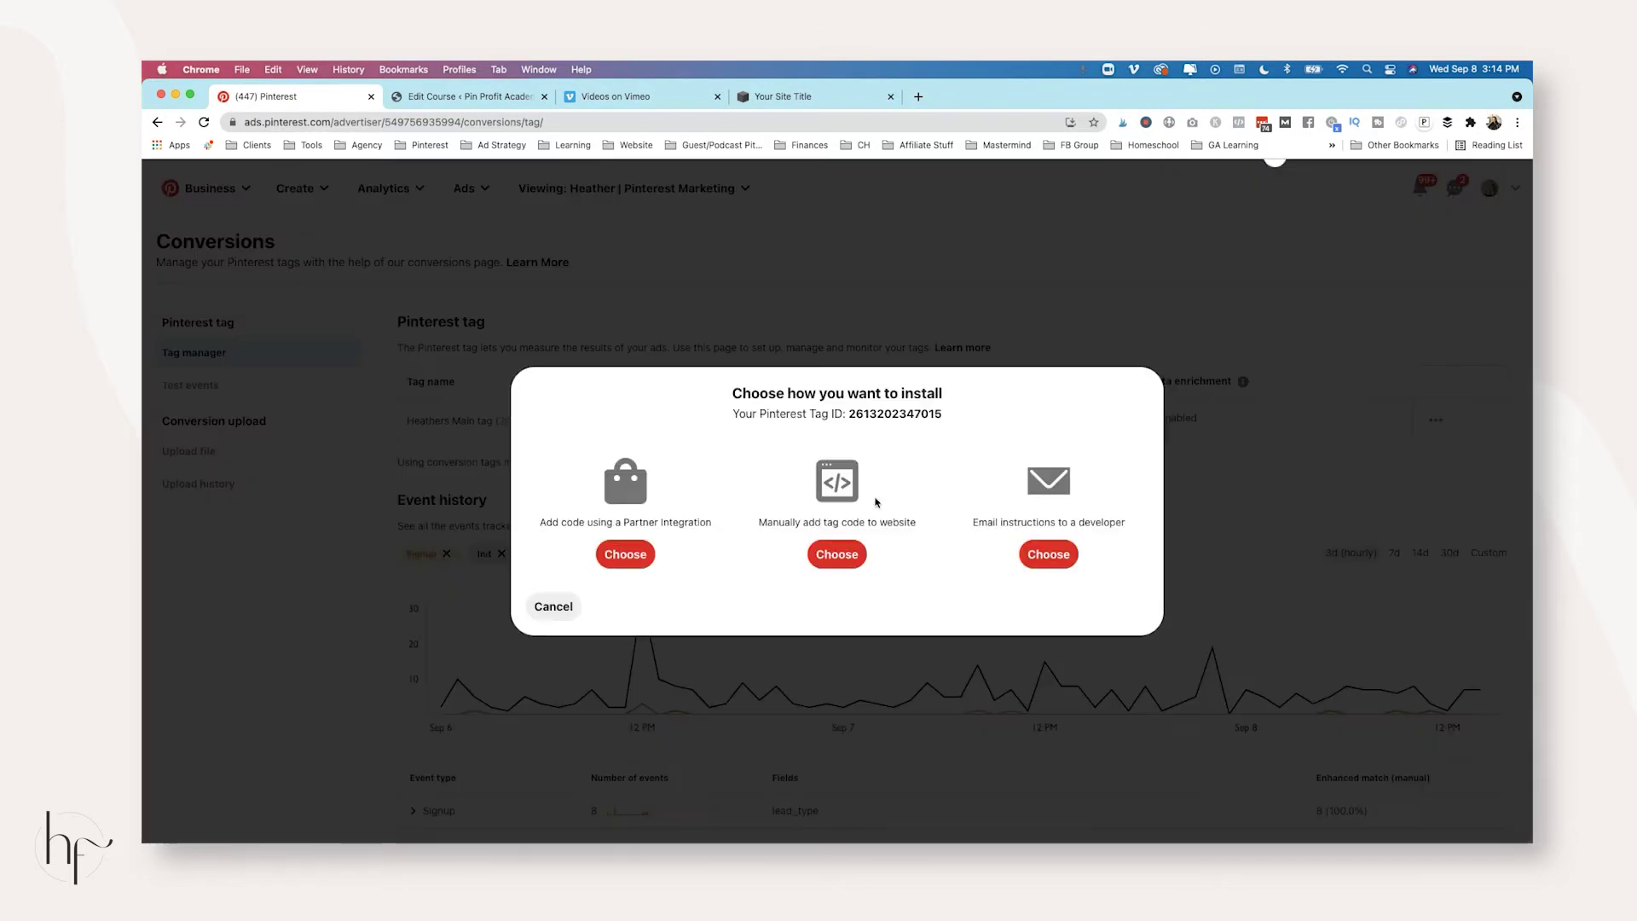
pyautogui.click(836, 554)
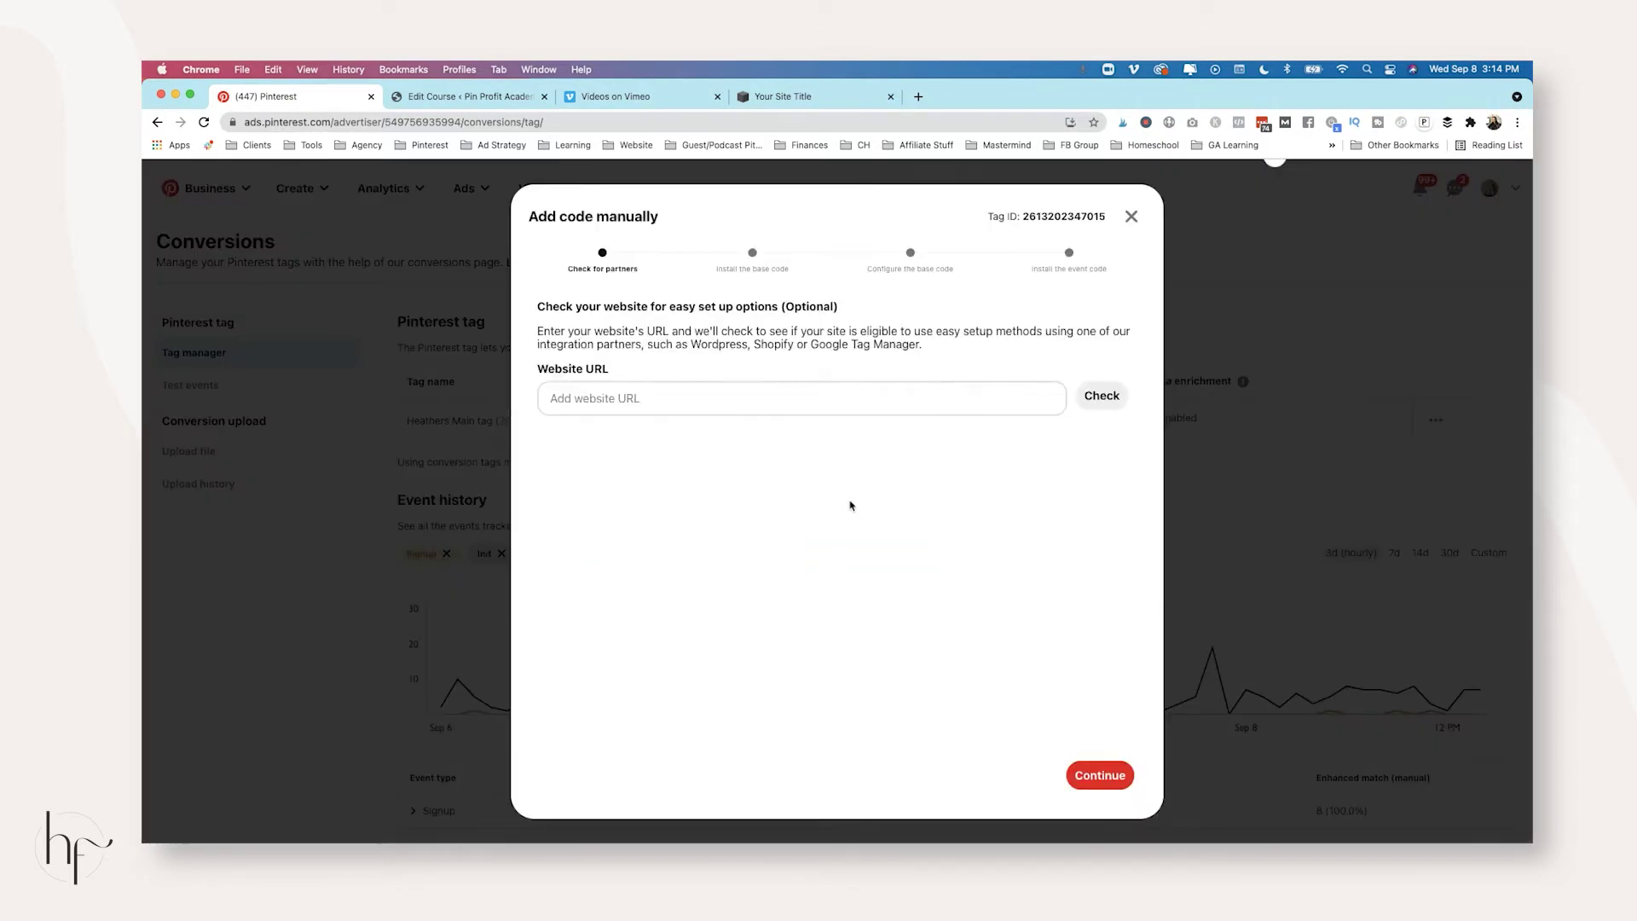
pyautogui.click(1095, 775)
pyautogui.click(1088, 701)
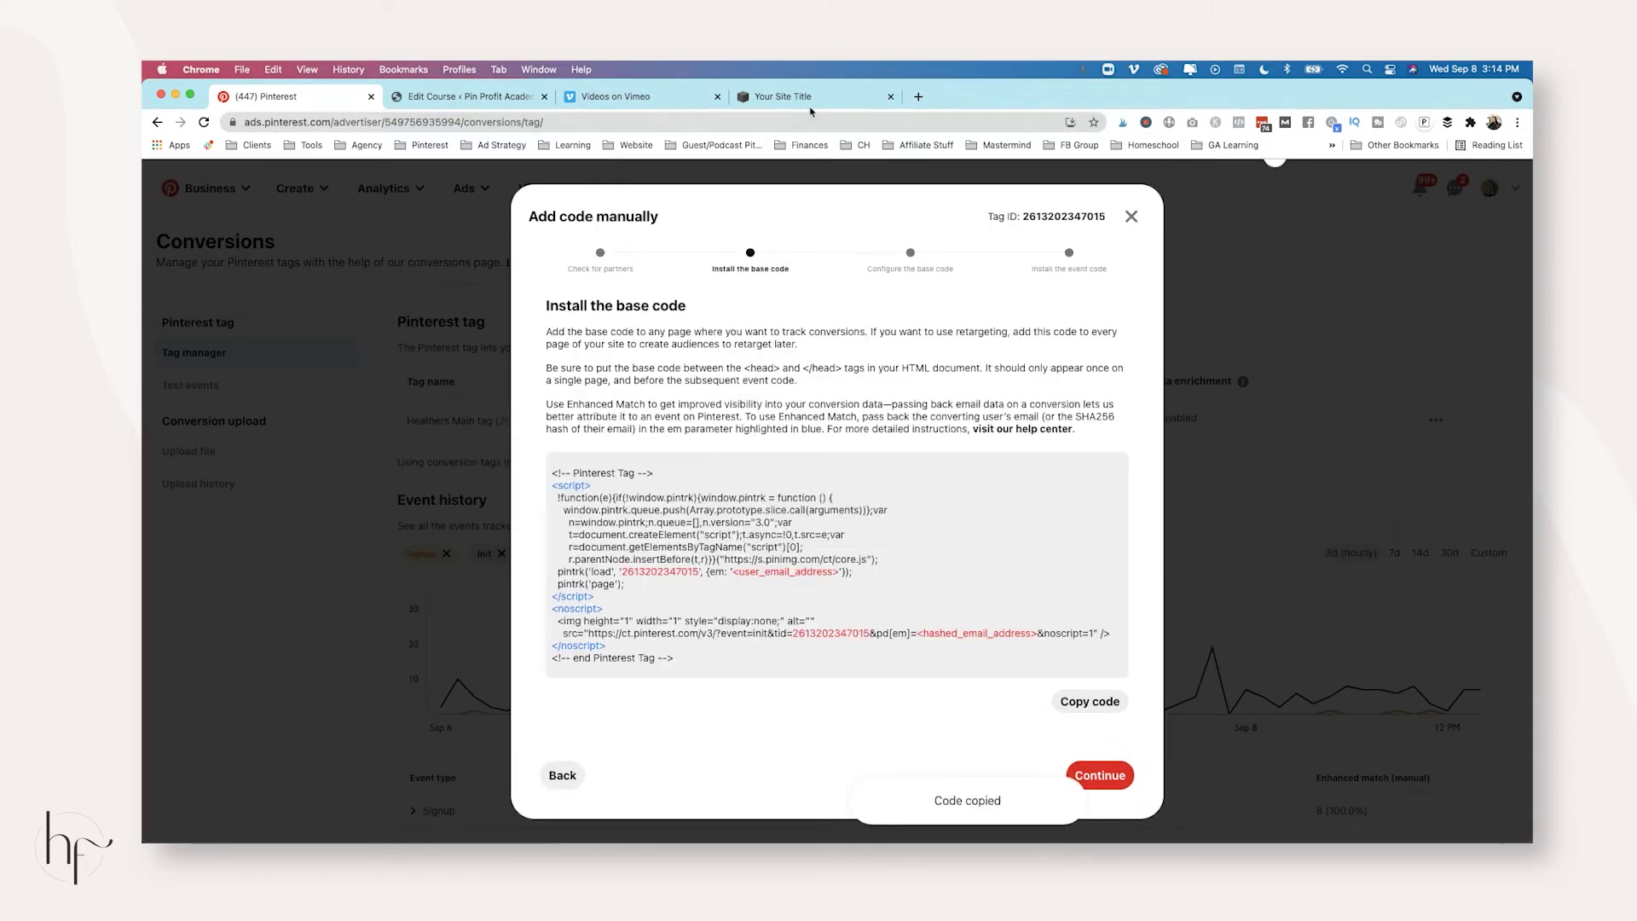
pyautogui.press('super+4')
# - Paste the Pinterest base tag into the site-wide Header injection field and save it
pyautogui.press('super+v')
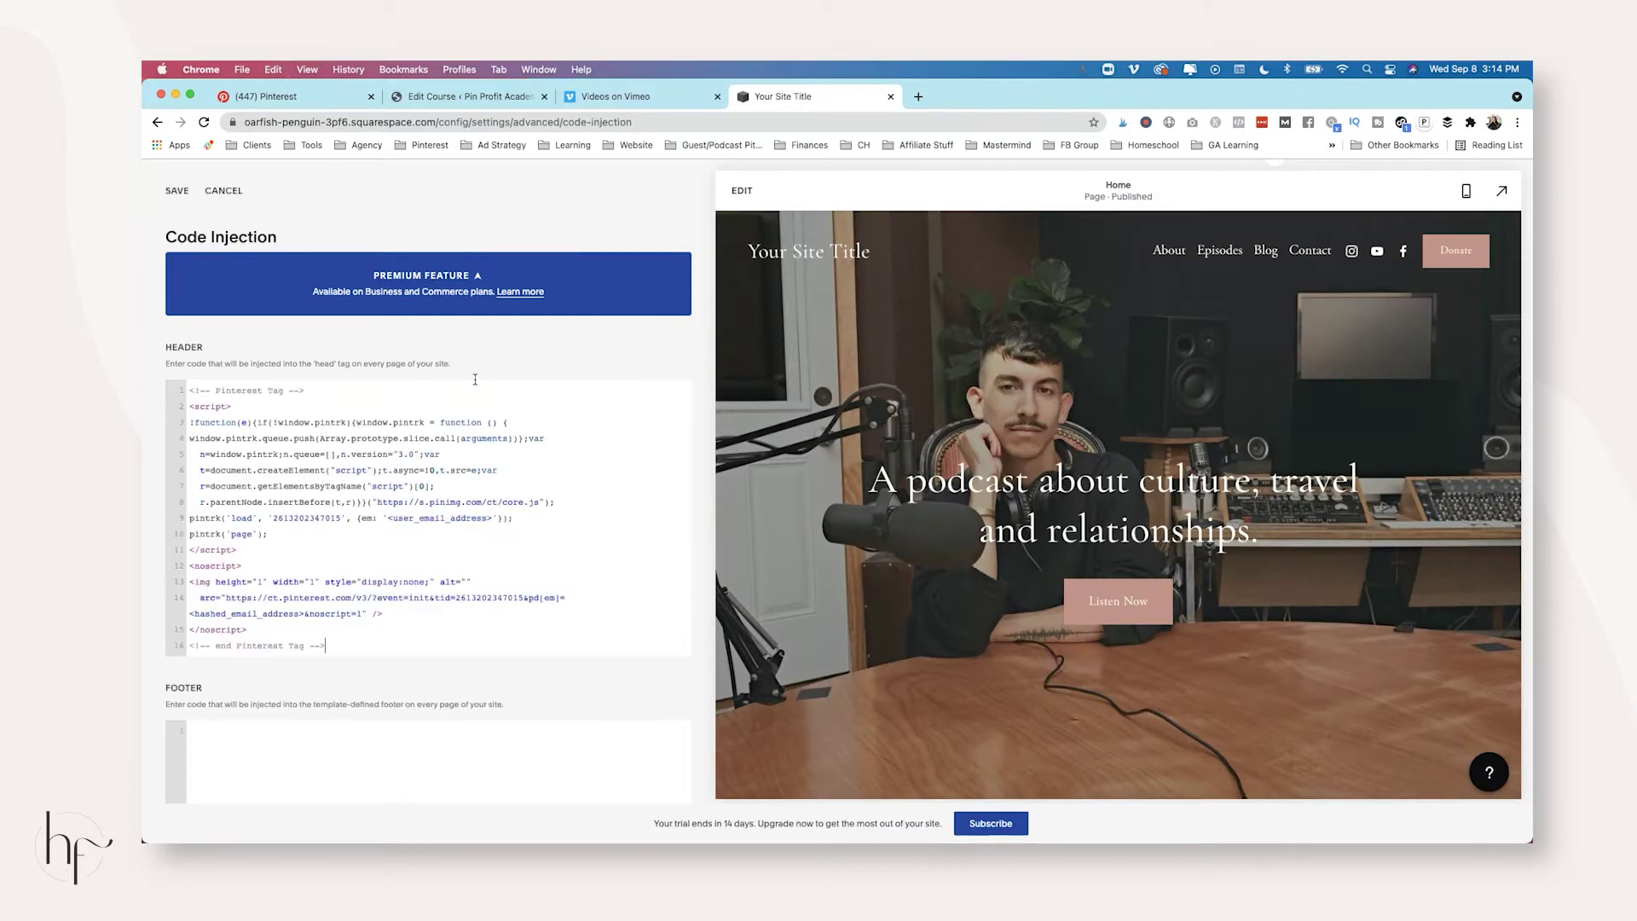
pyautogui.scroll(-1, 475, 385)
pyautogui.scroll(-3, 482, 430)
pyautogui.scroll(-5, 470, 629)
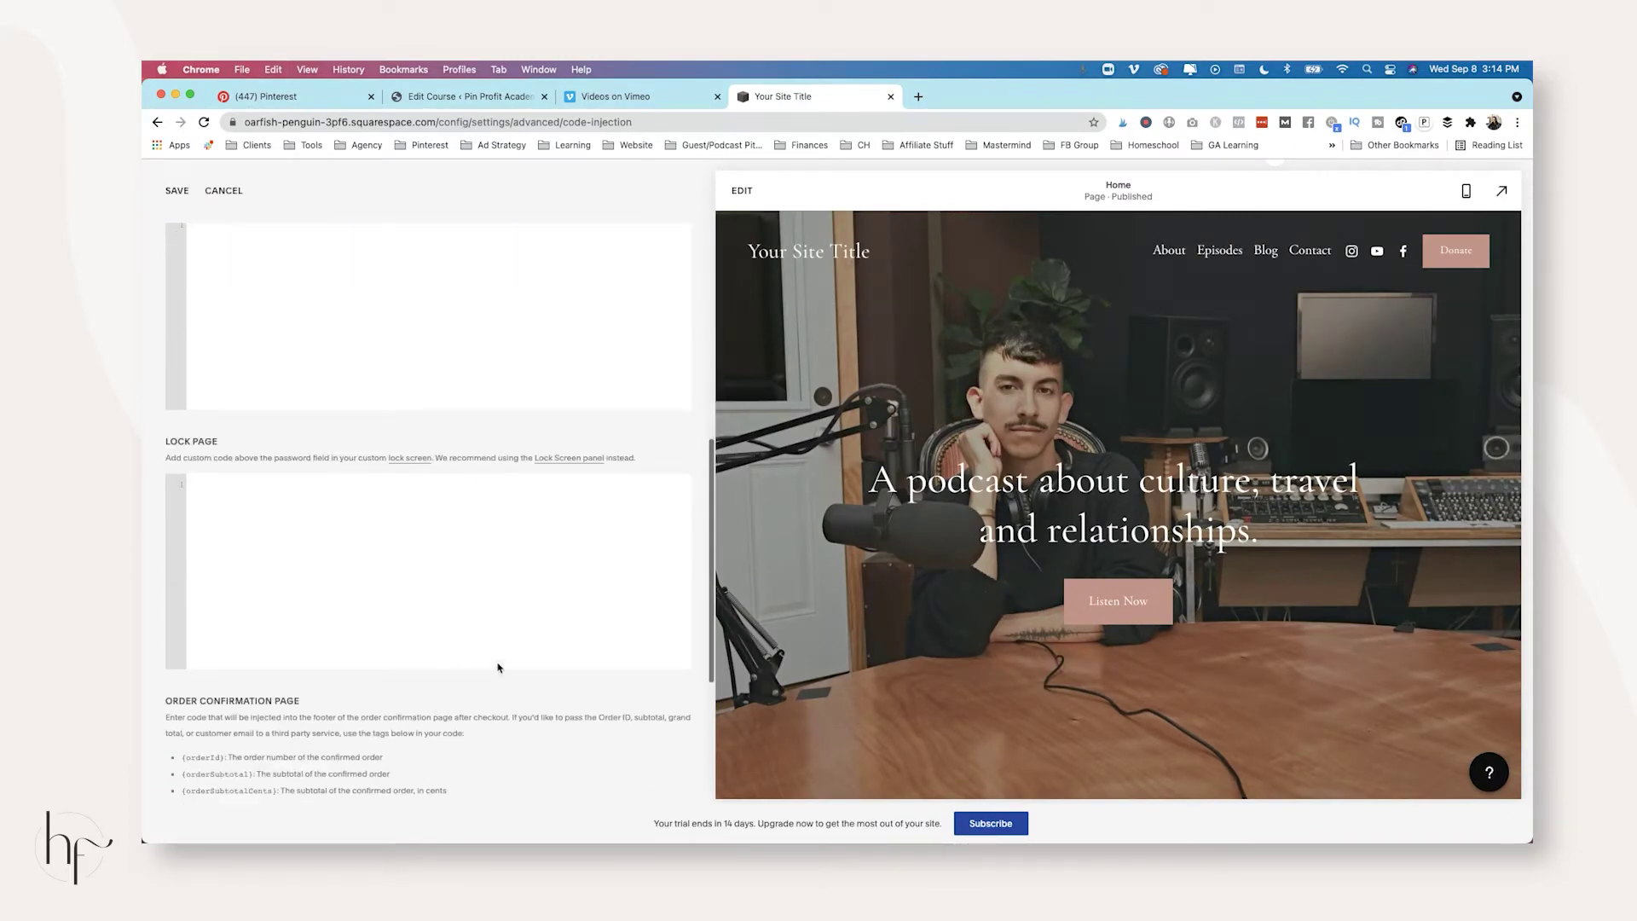
pyautogui.scroll(1, 498, 666)
pyautogui.scroll(5, 498, 667)
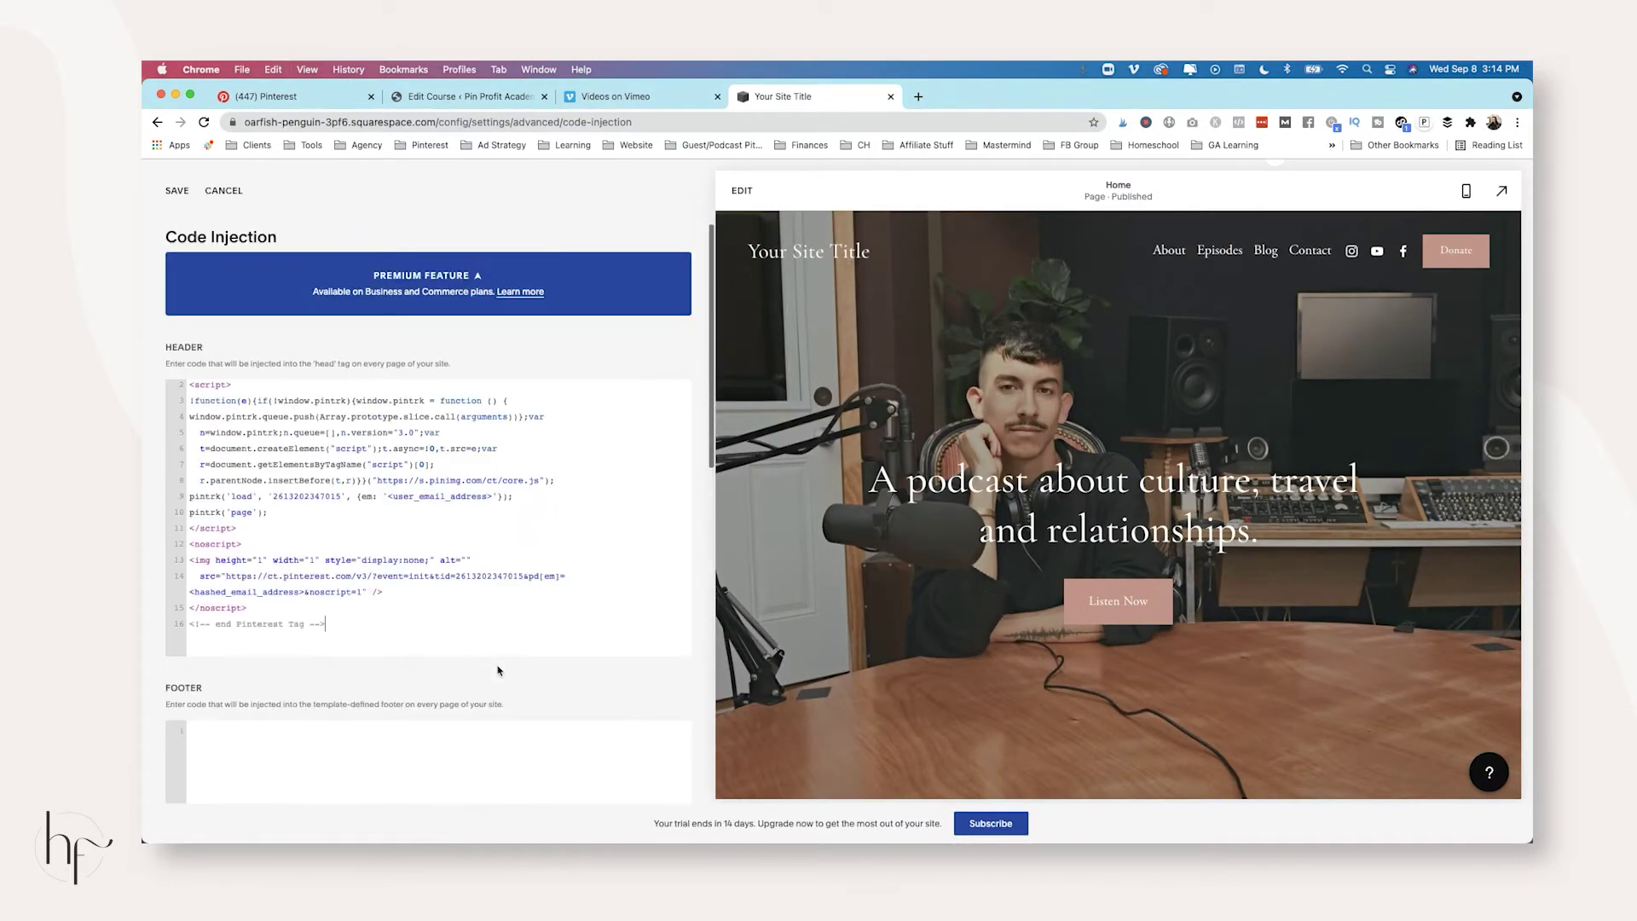
pyautogui.scroll(-10, 526, 533)
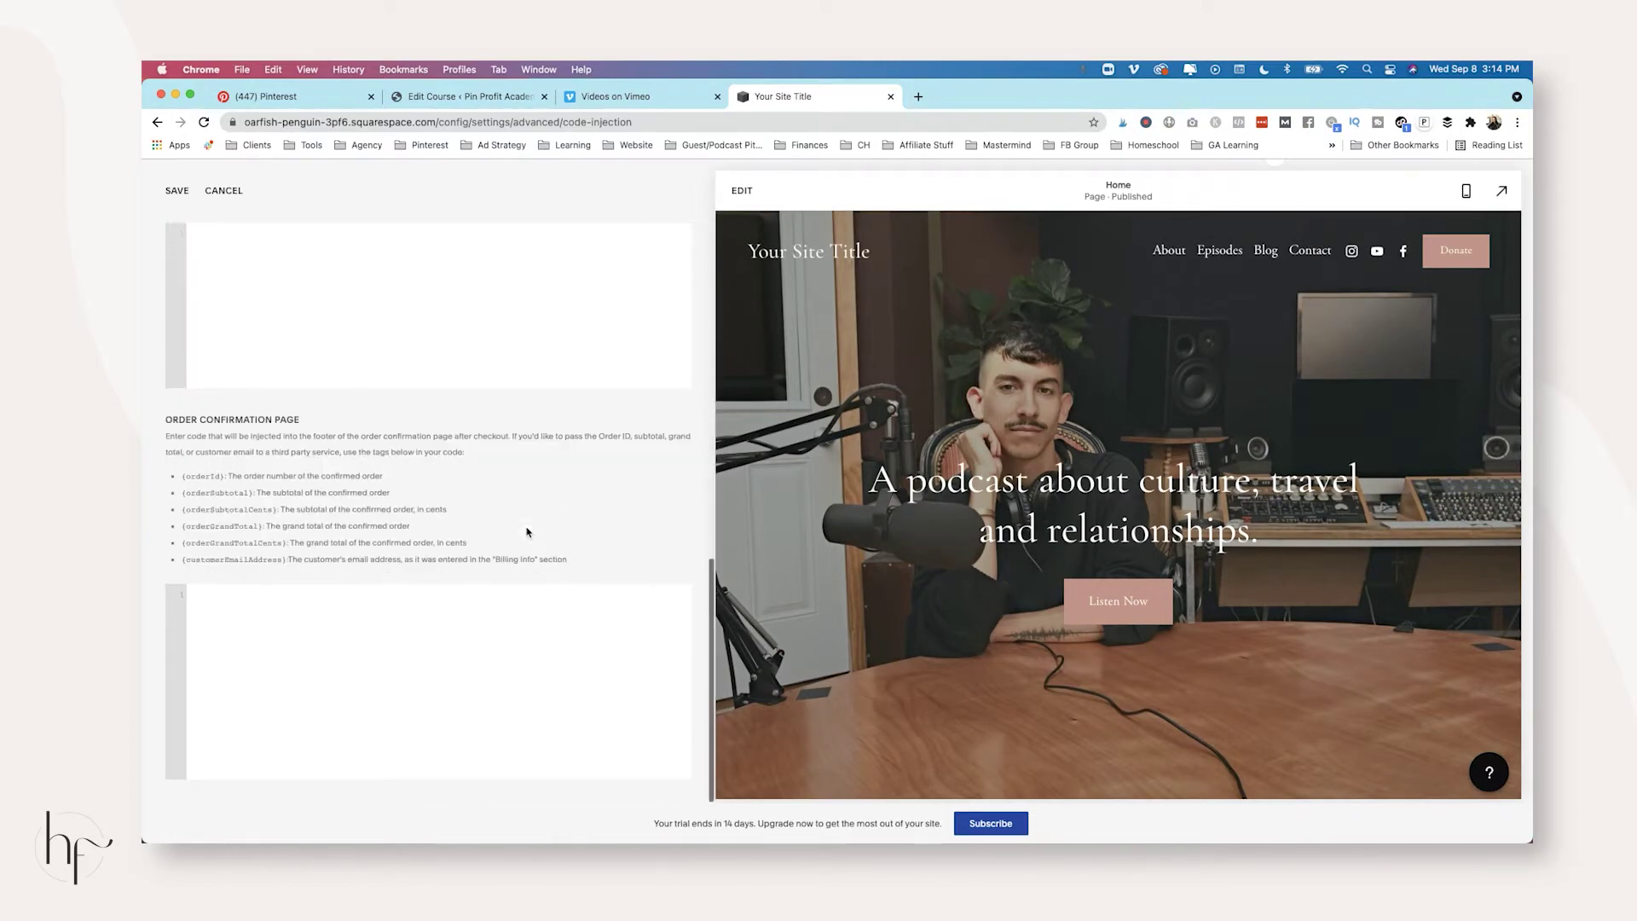
pyautogui.click(178, 190)
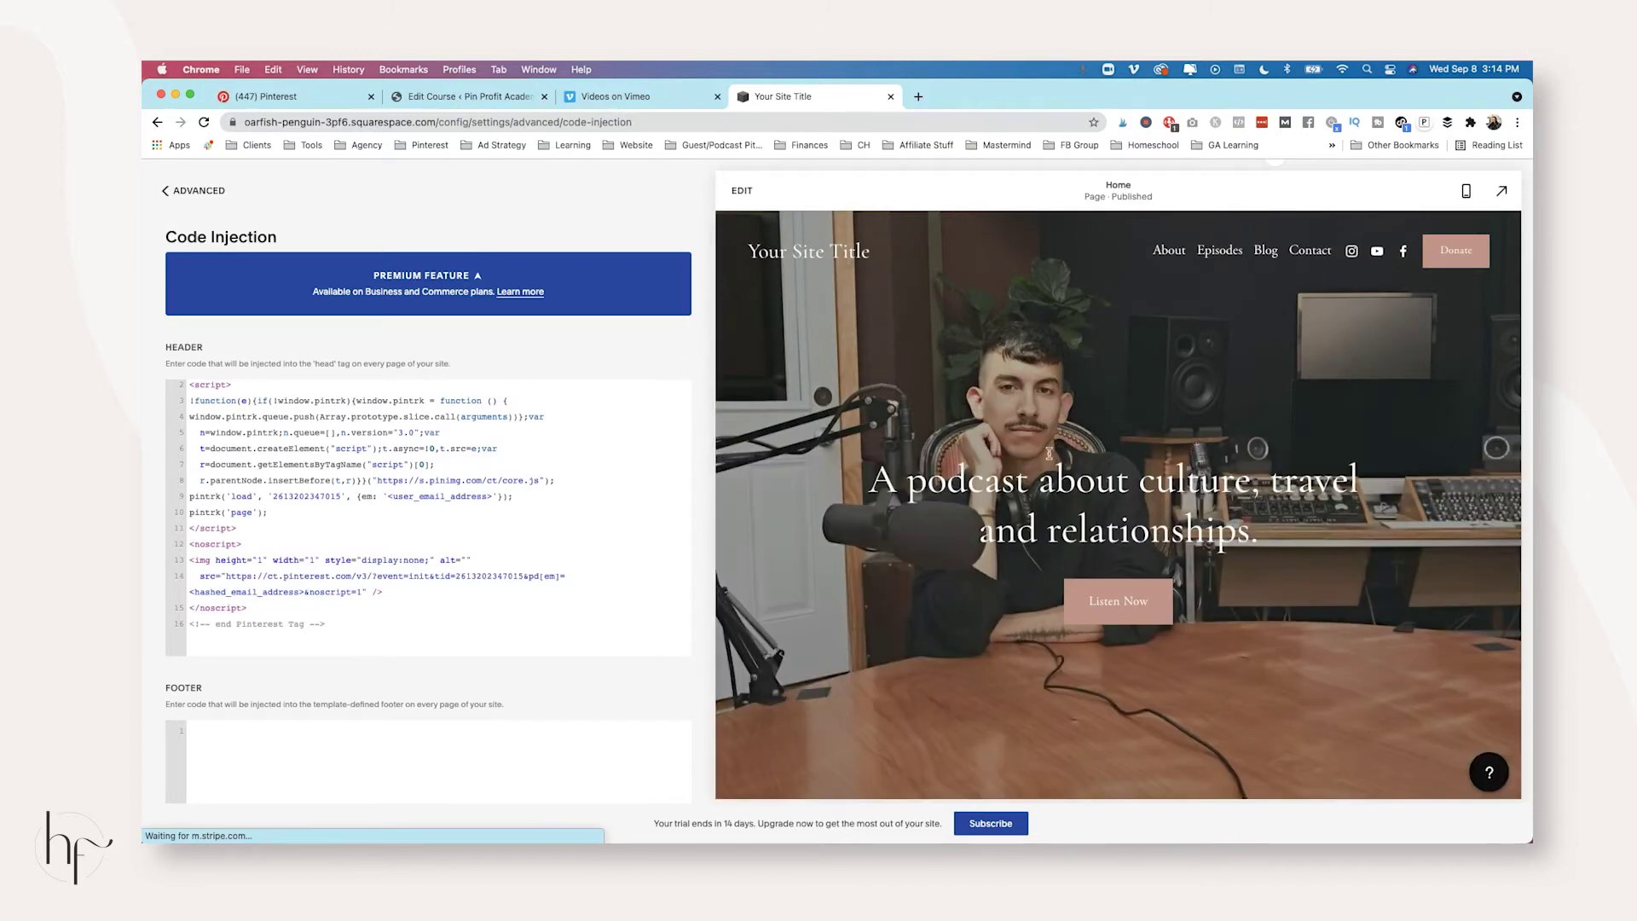
pyautogui.click(1171, 124)
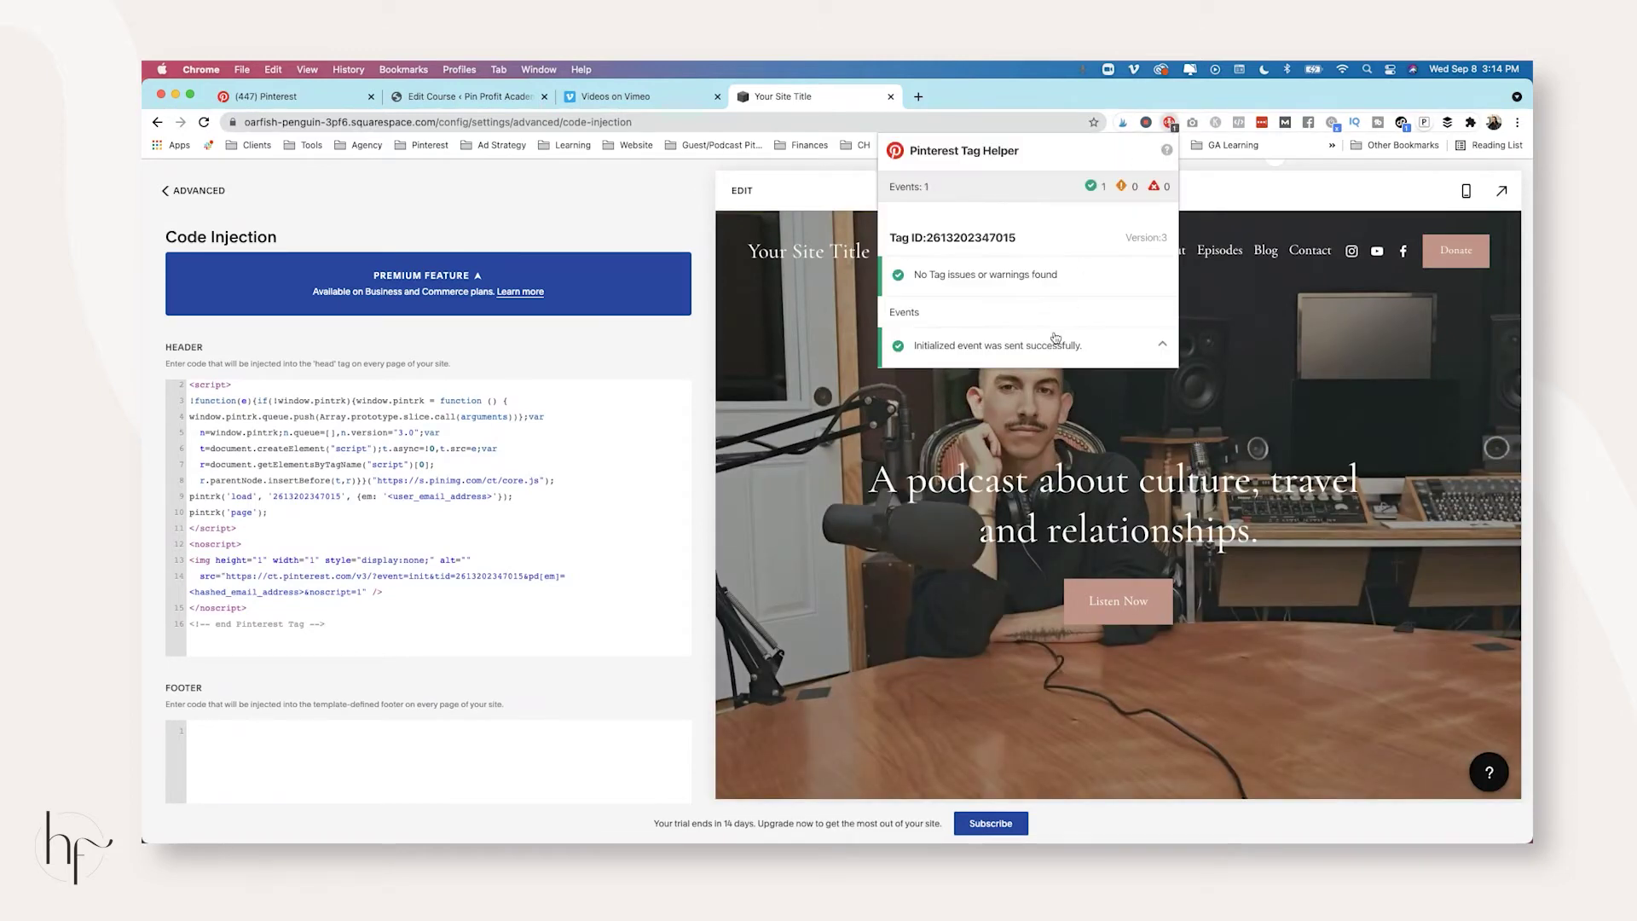
# - Close the Tag Helper results and back out through Advanced and Settings to the main menu
pyautogui.click(1228, 326)
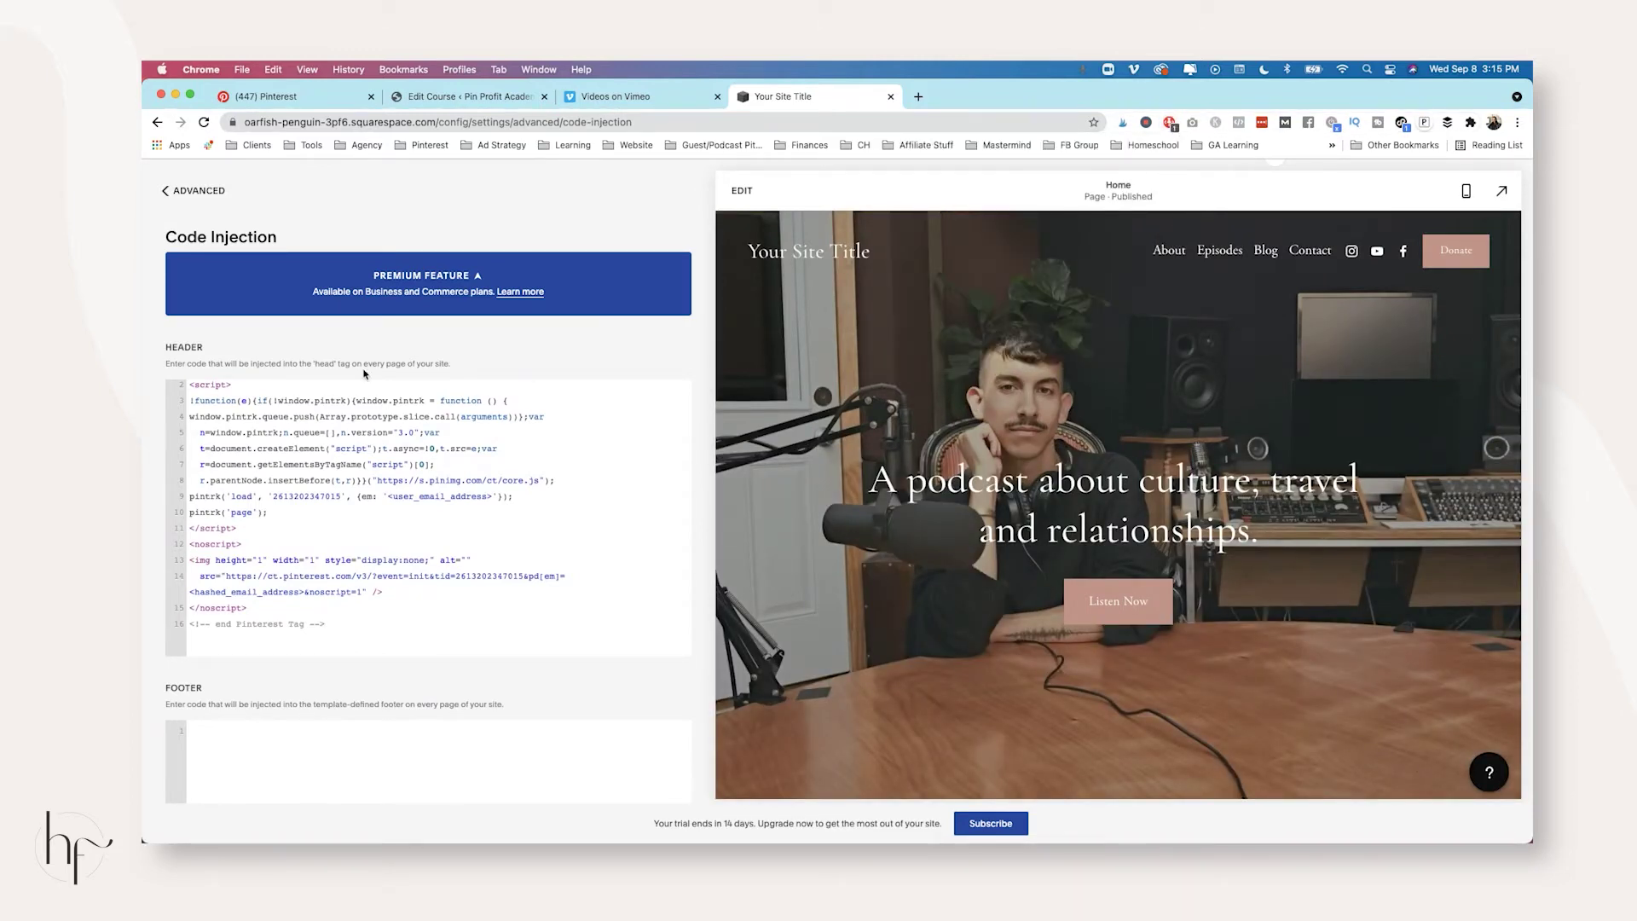
pyautogui.click(179, 192)
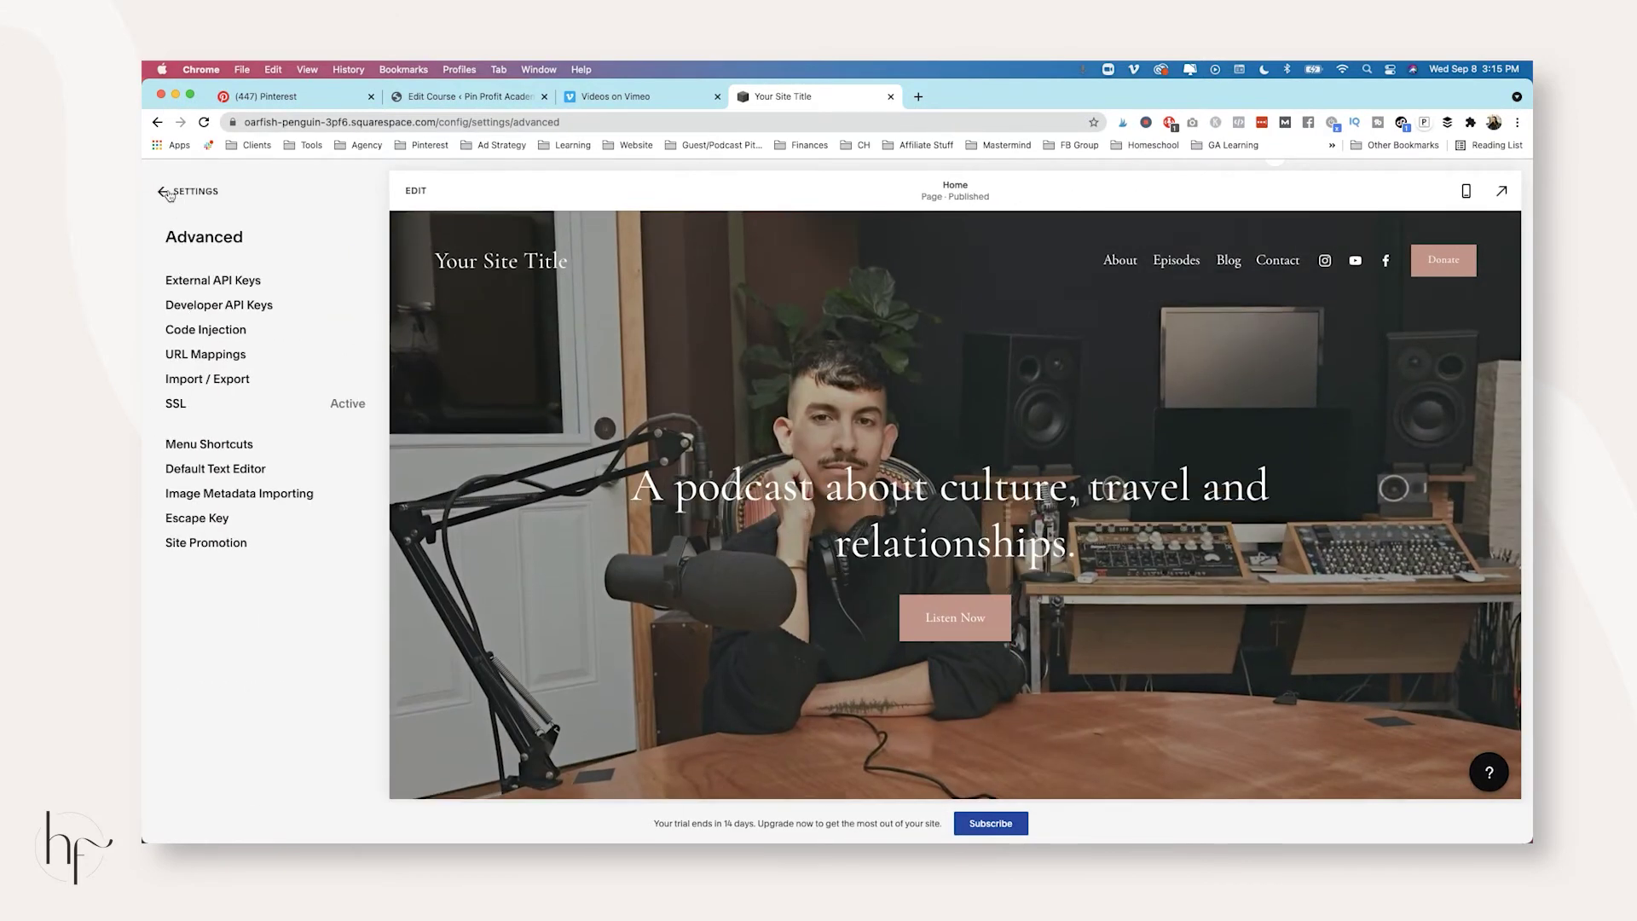
pyautogui.click(174, 193)
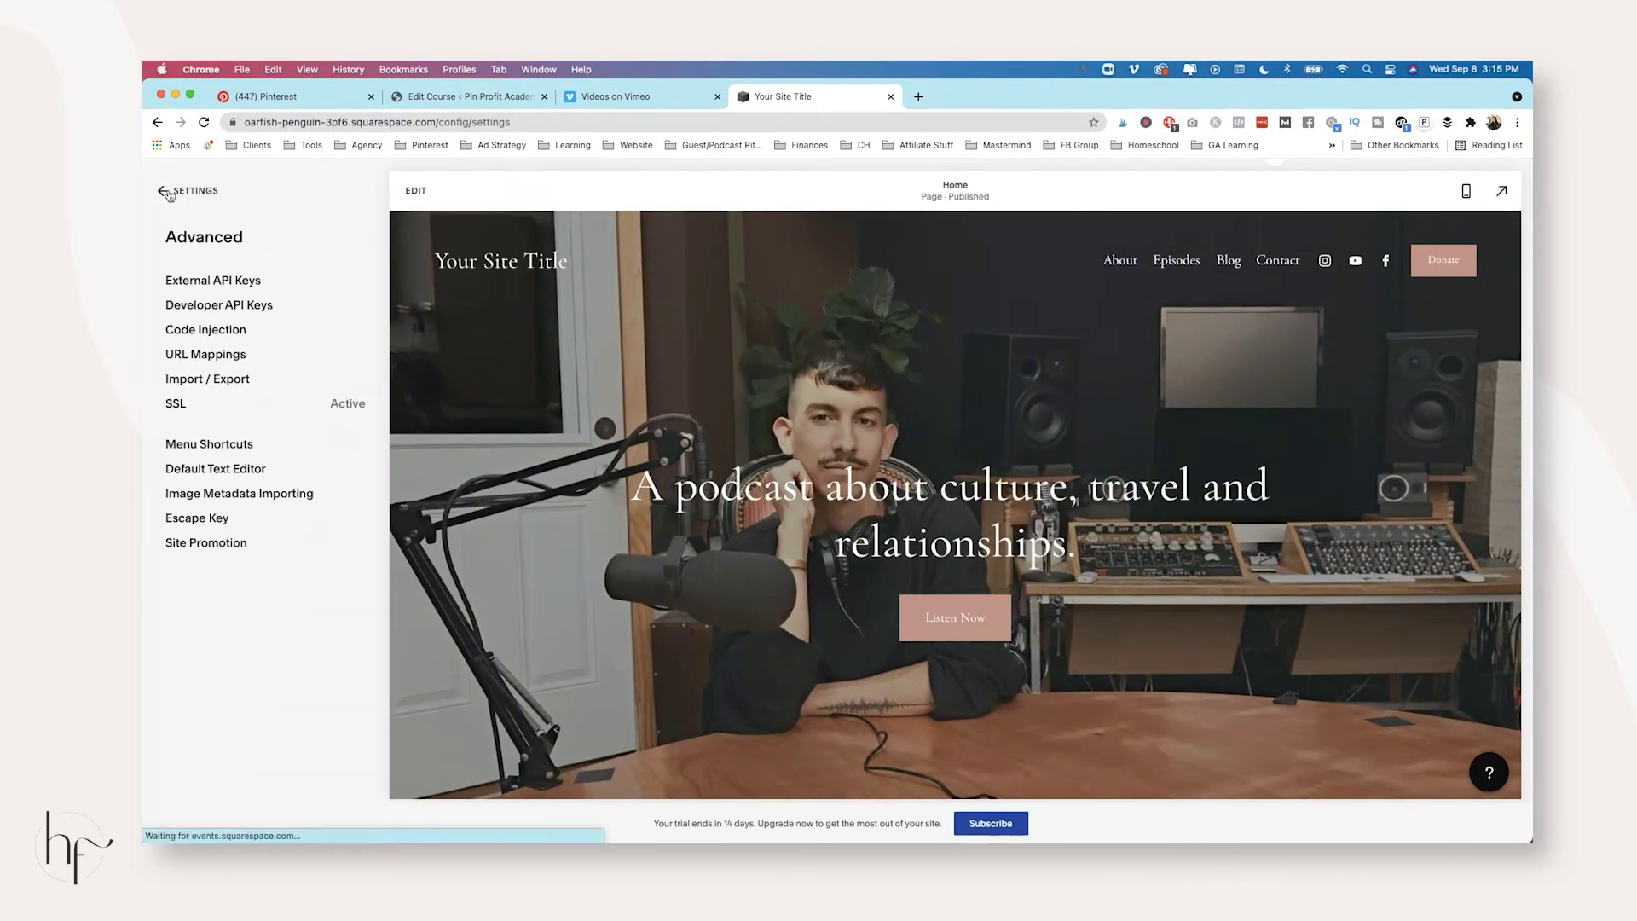
pyautogui.click(170, 191)
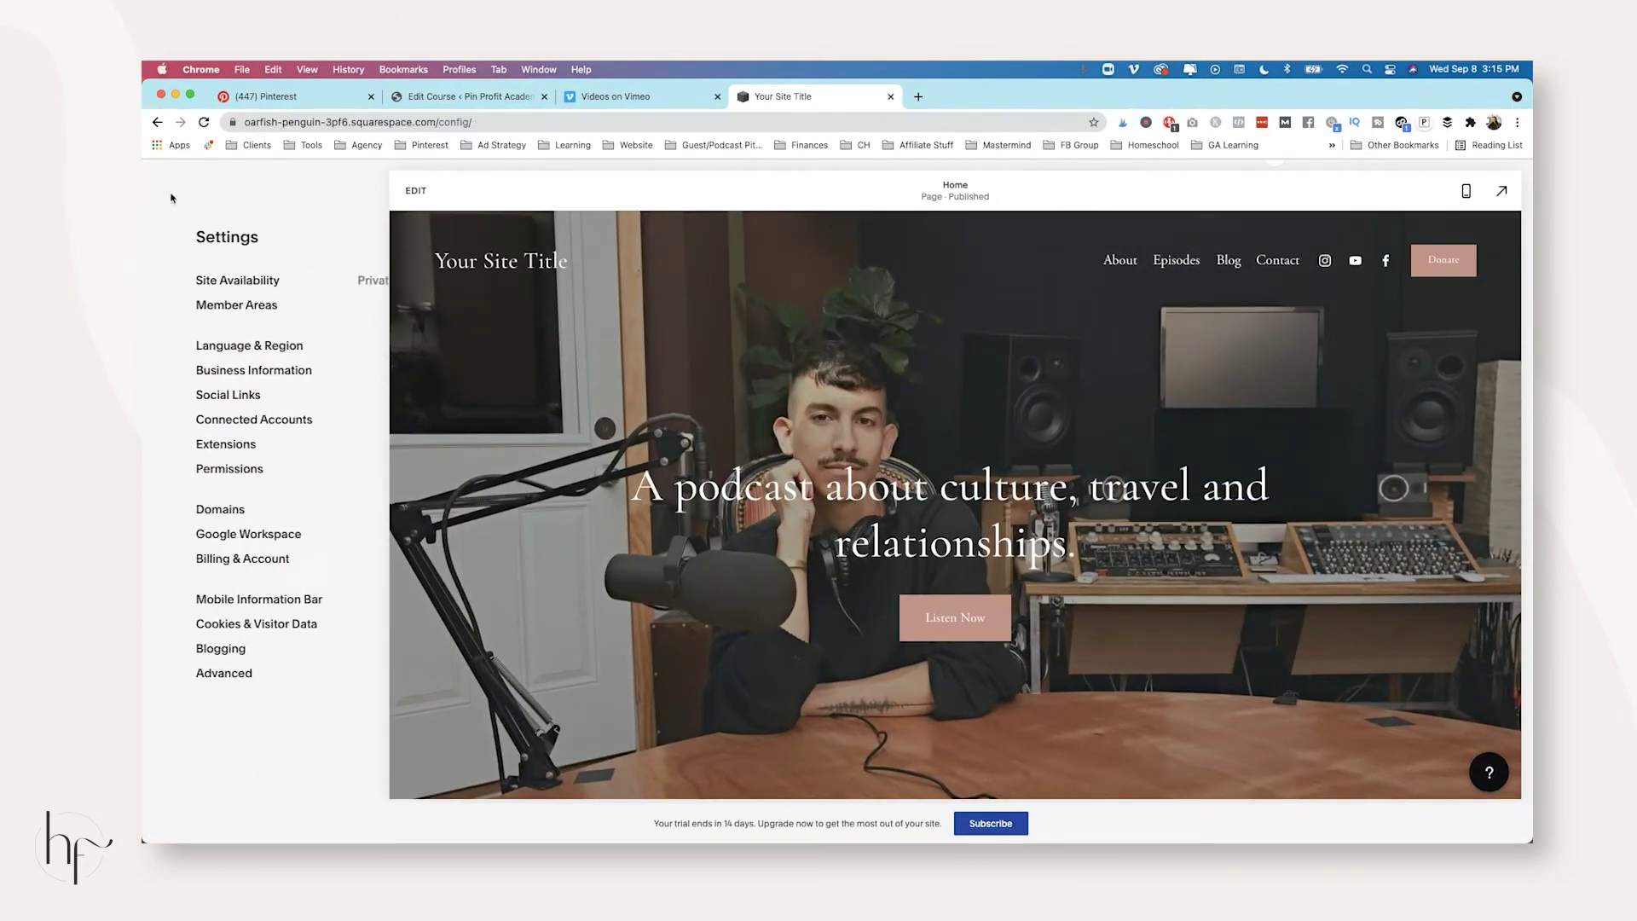
# - Add a blank page named 'Thank you' to the main navigation
pyautogui.click(315, 286)
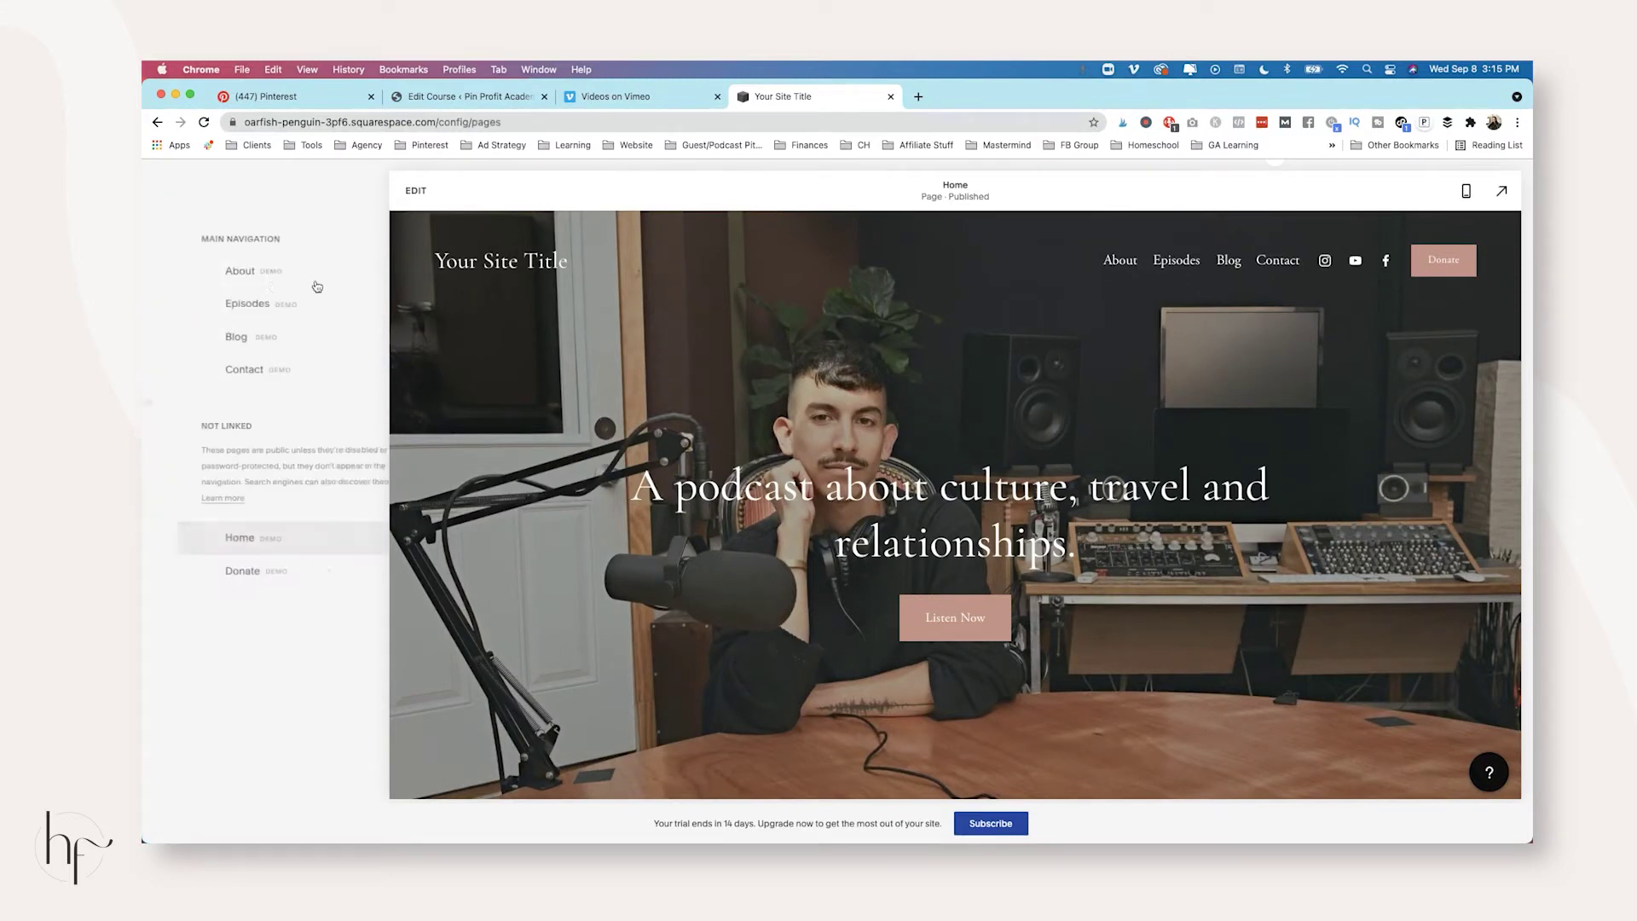
pyautogui.click(364, 240)
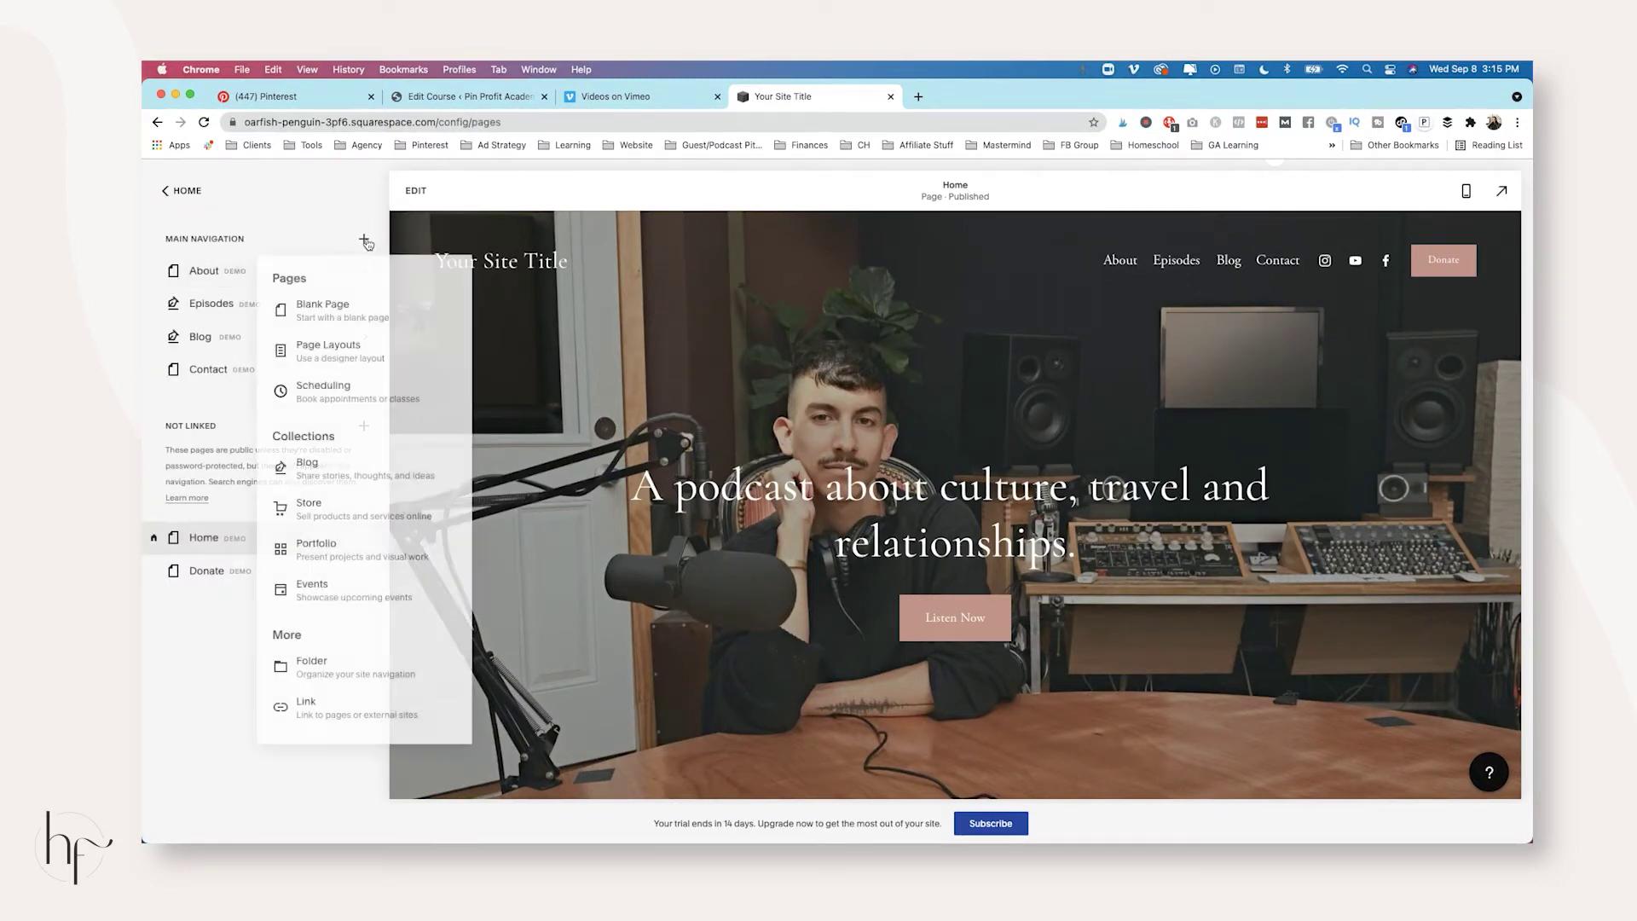
pyautogui.click(350, 322)
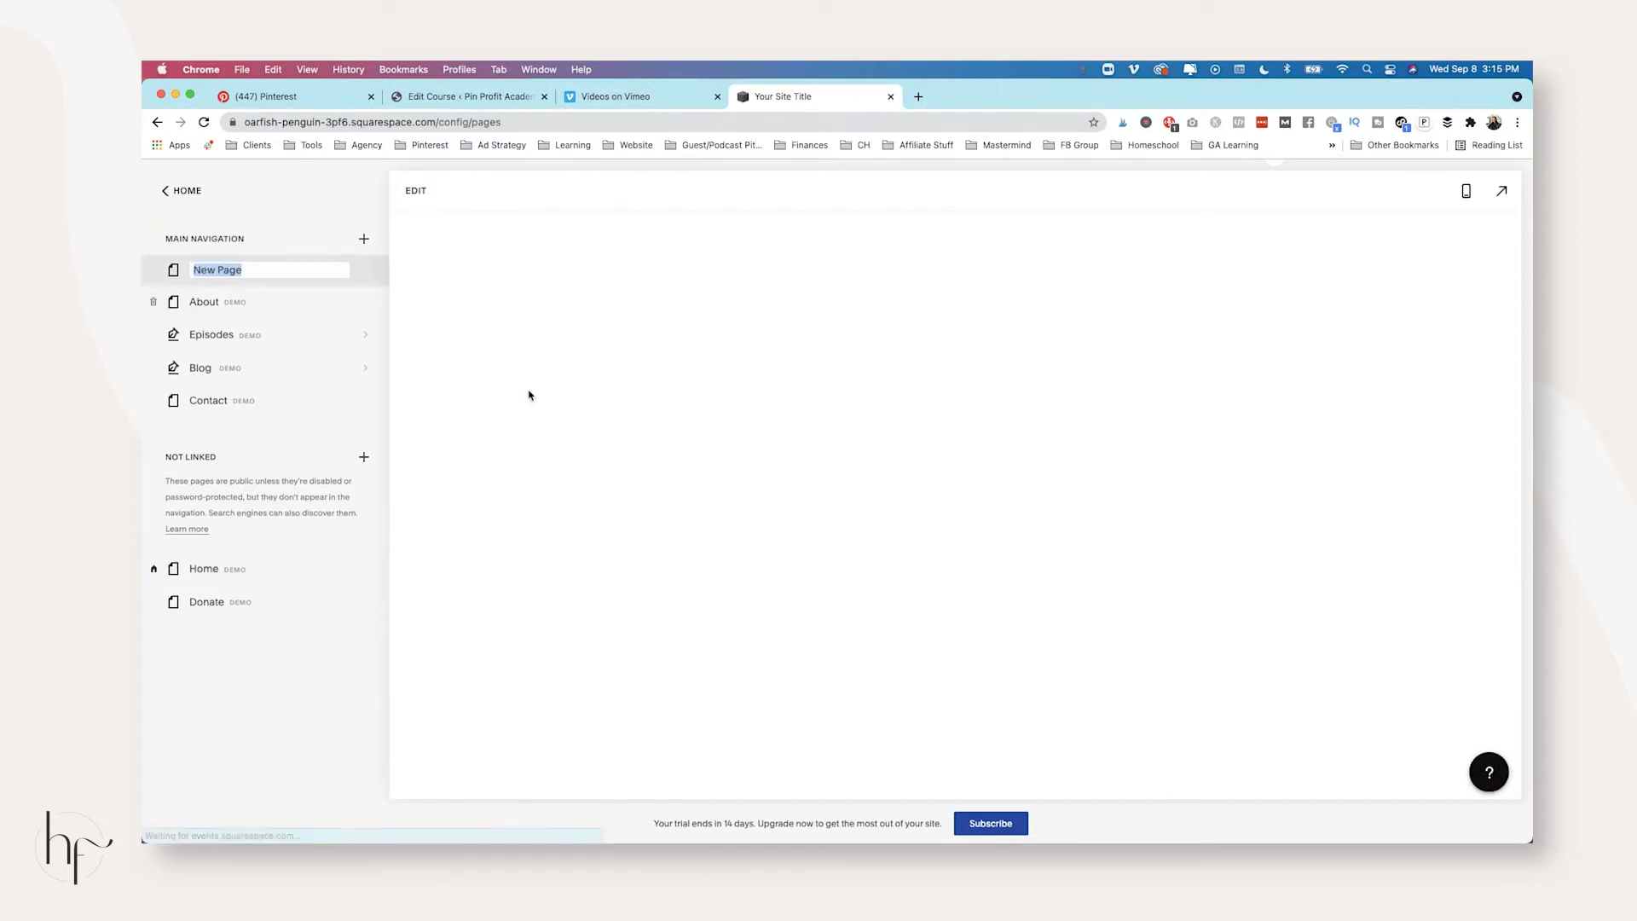
pyautogui.write('Thank you')
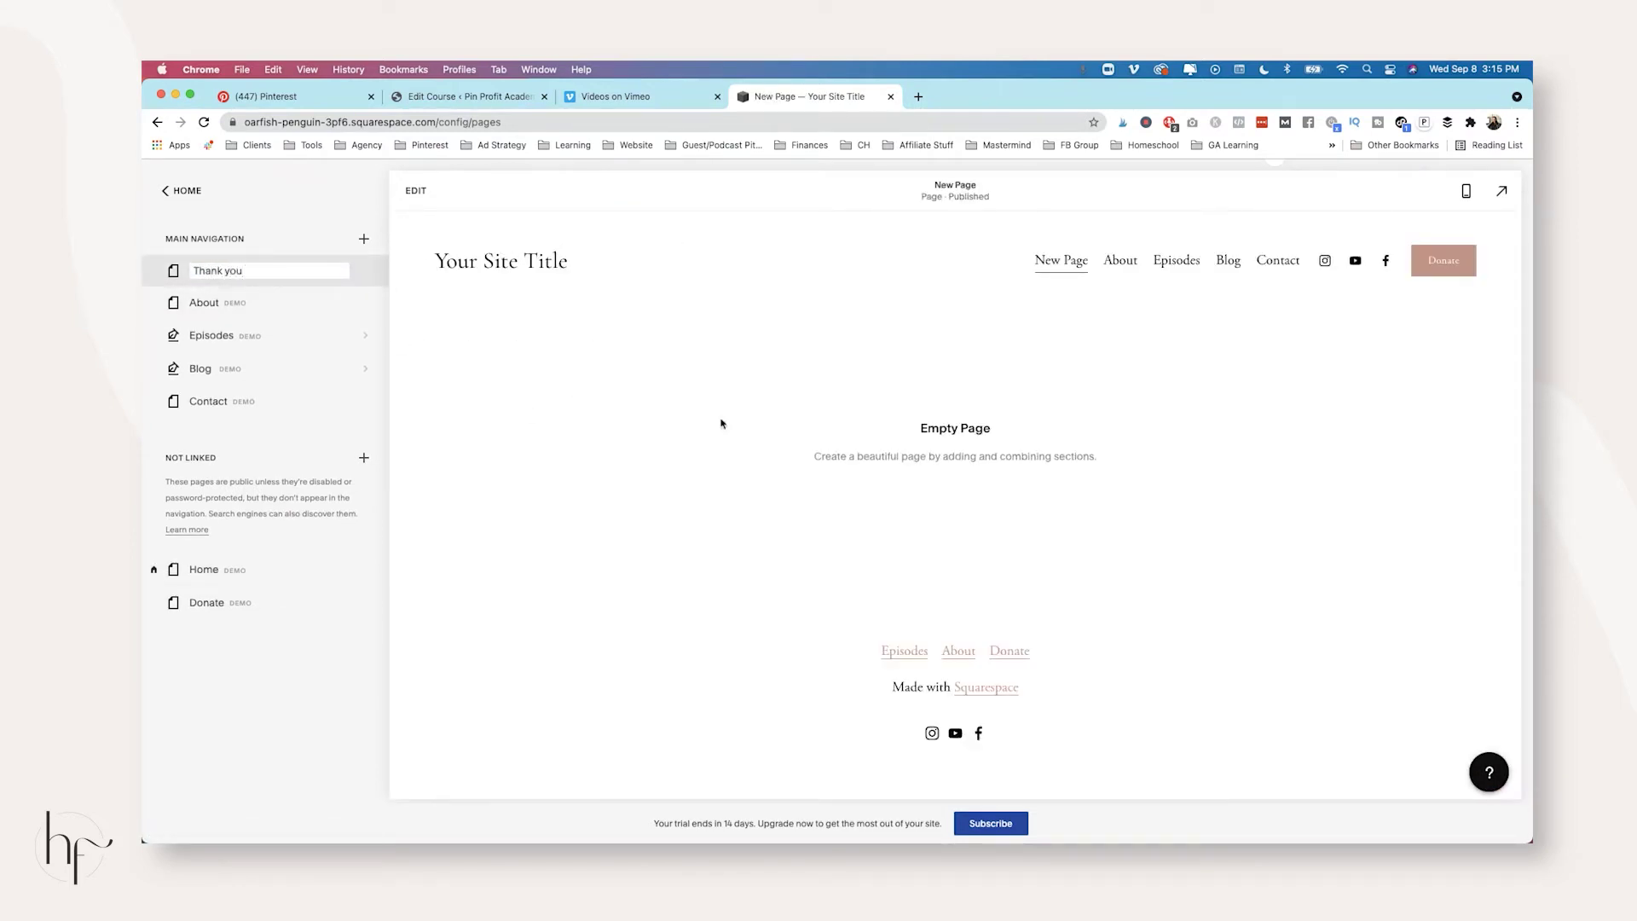
pyautogui.press('Return')
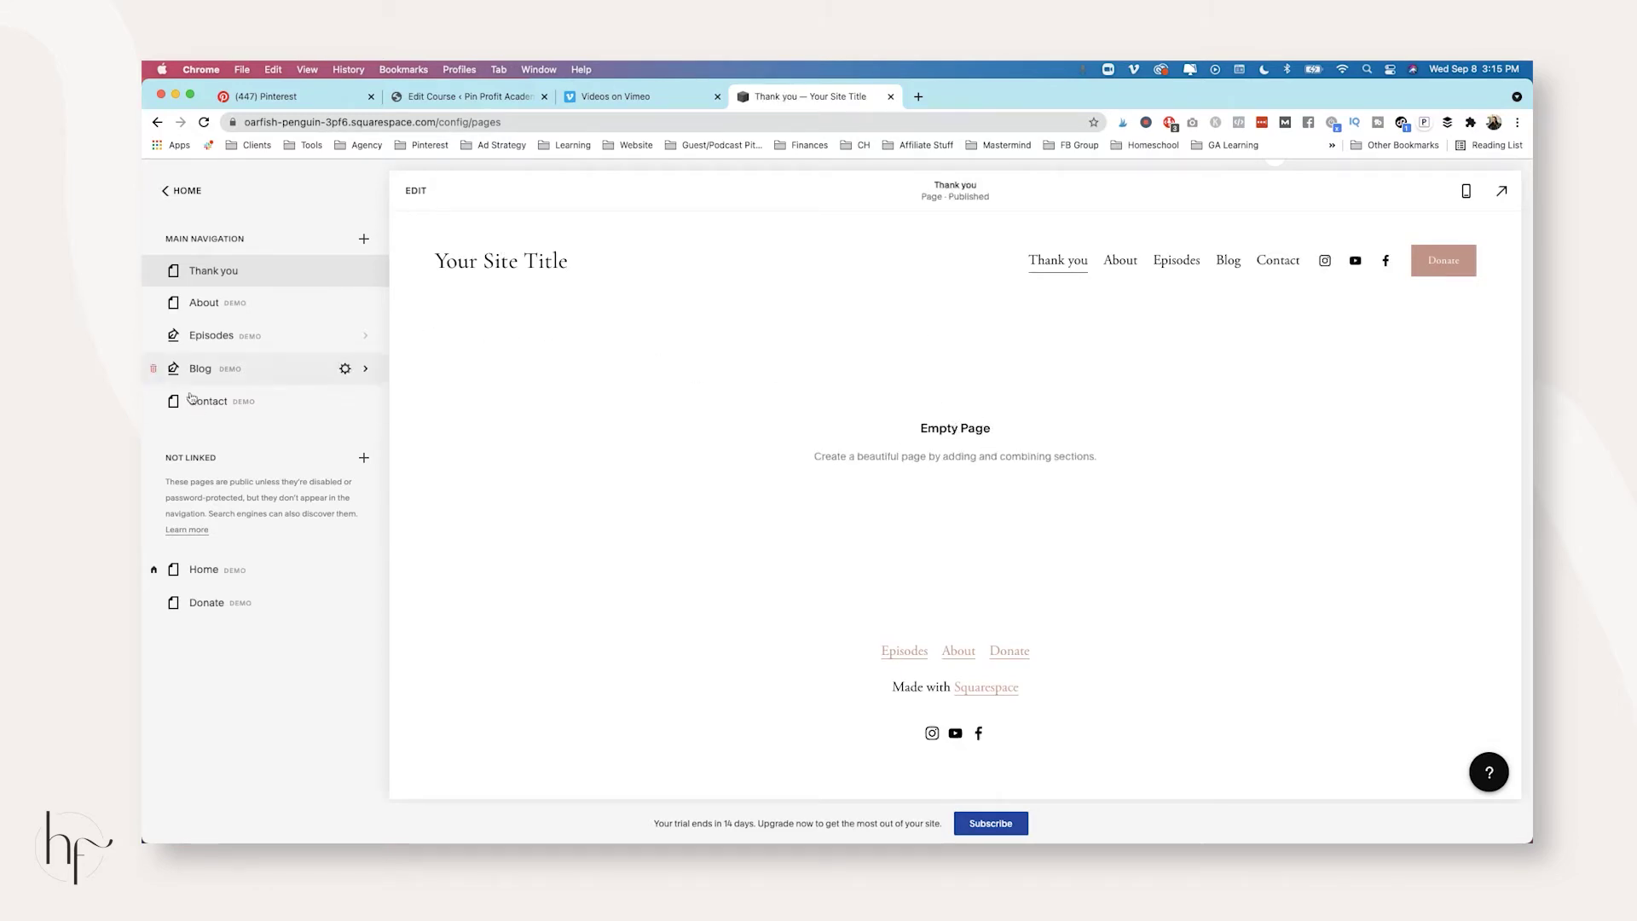
pyautogui.moveTo(255, 272)
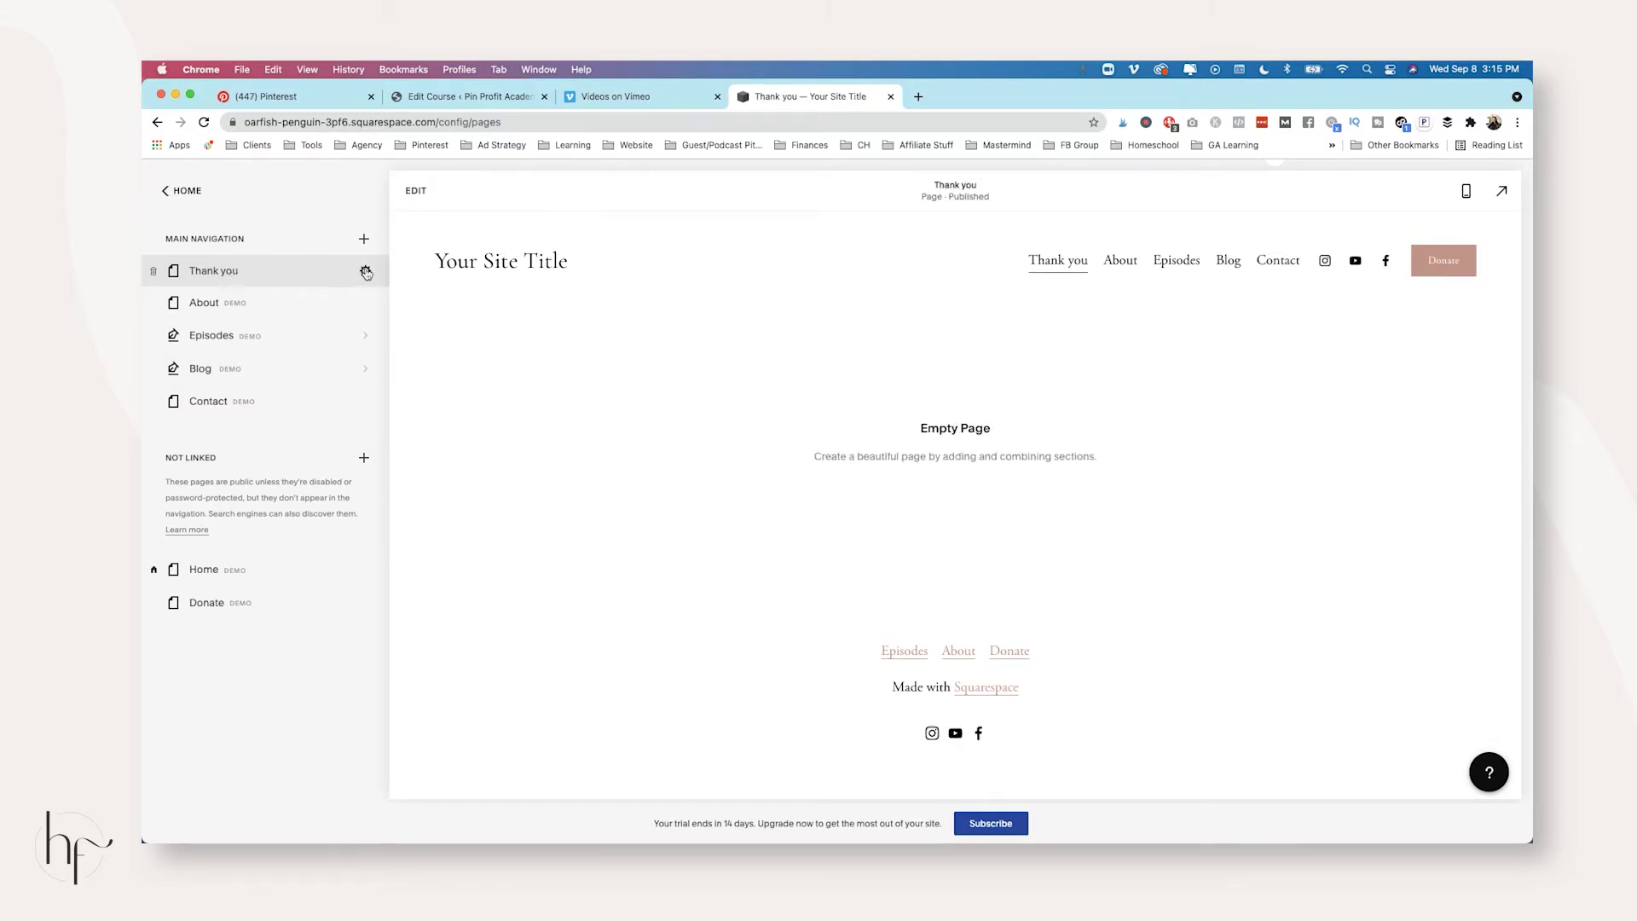
# - Open the Thank you page's Advanced settings for page header code injection
pyautogui.click(365, 273)
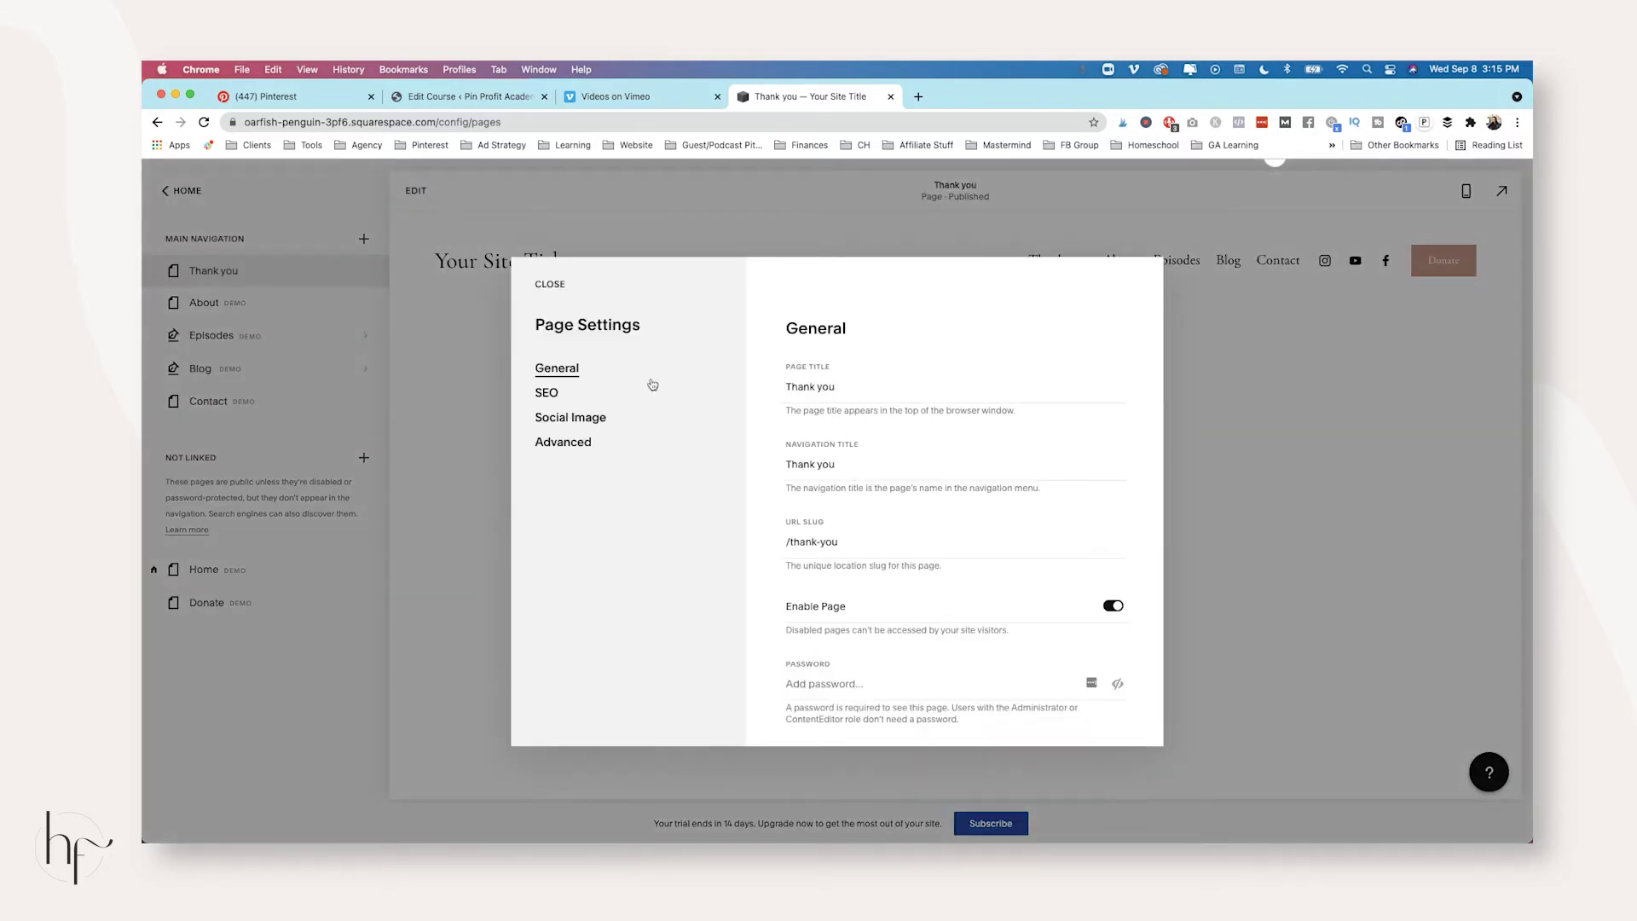
pyautogui.click(562, 444)
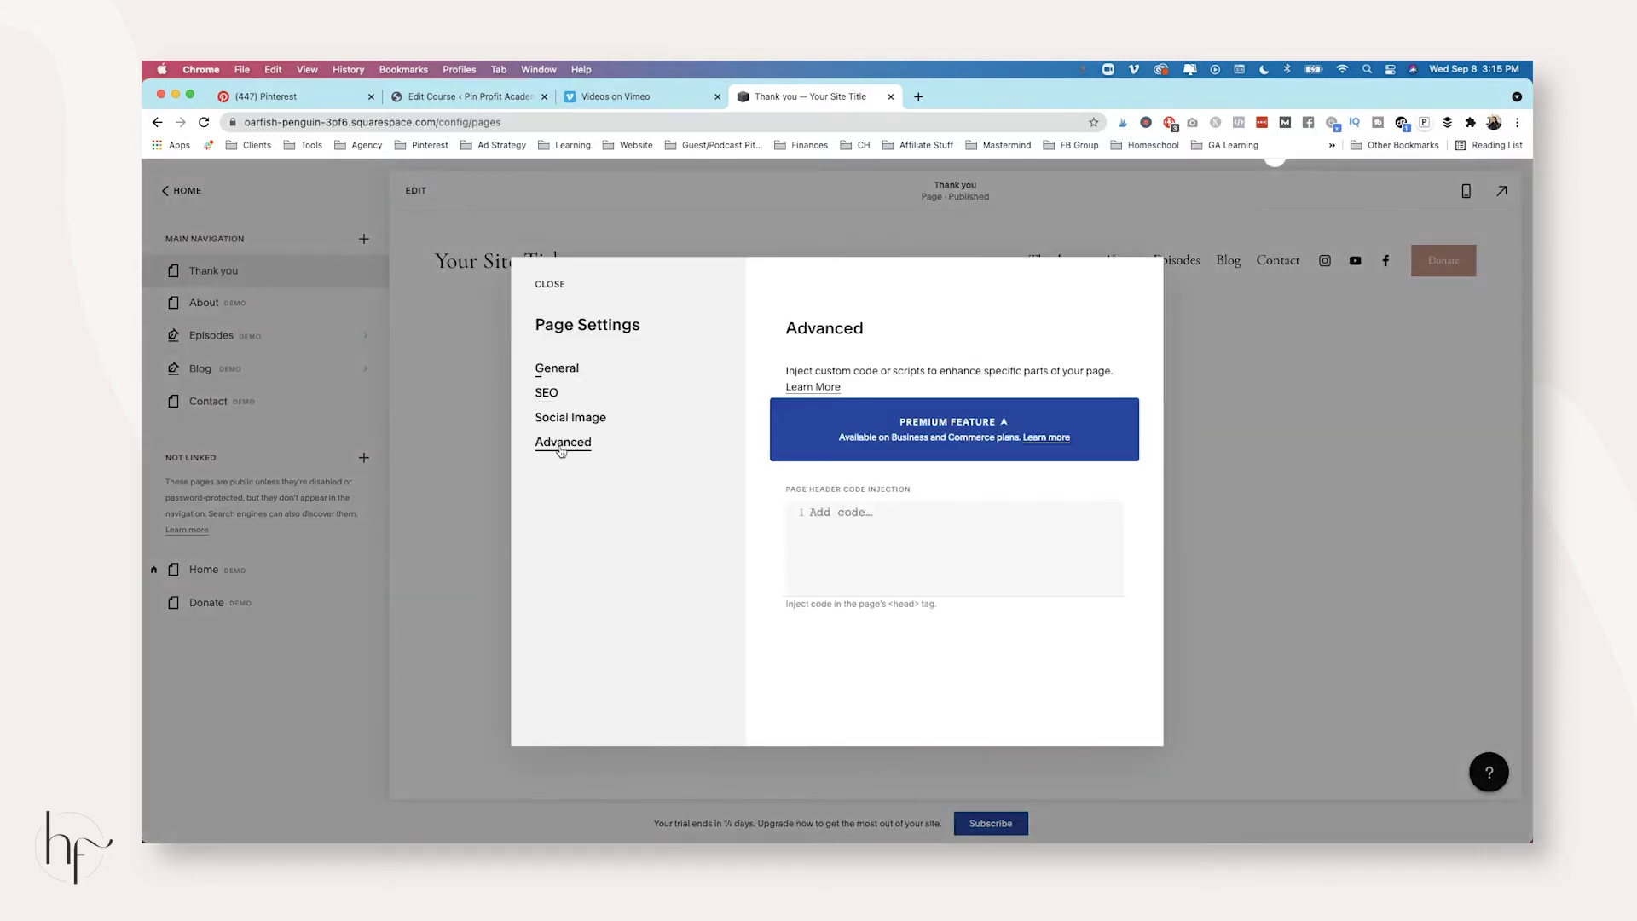
pyautogui.click(861, 514)
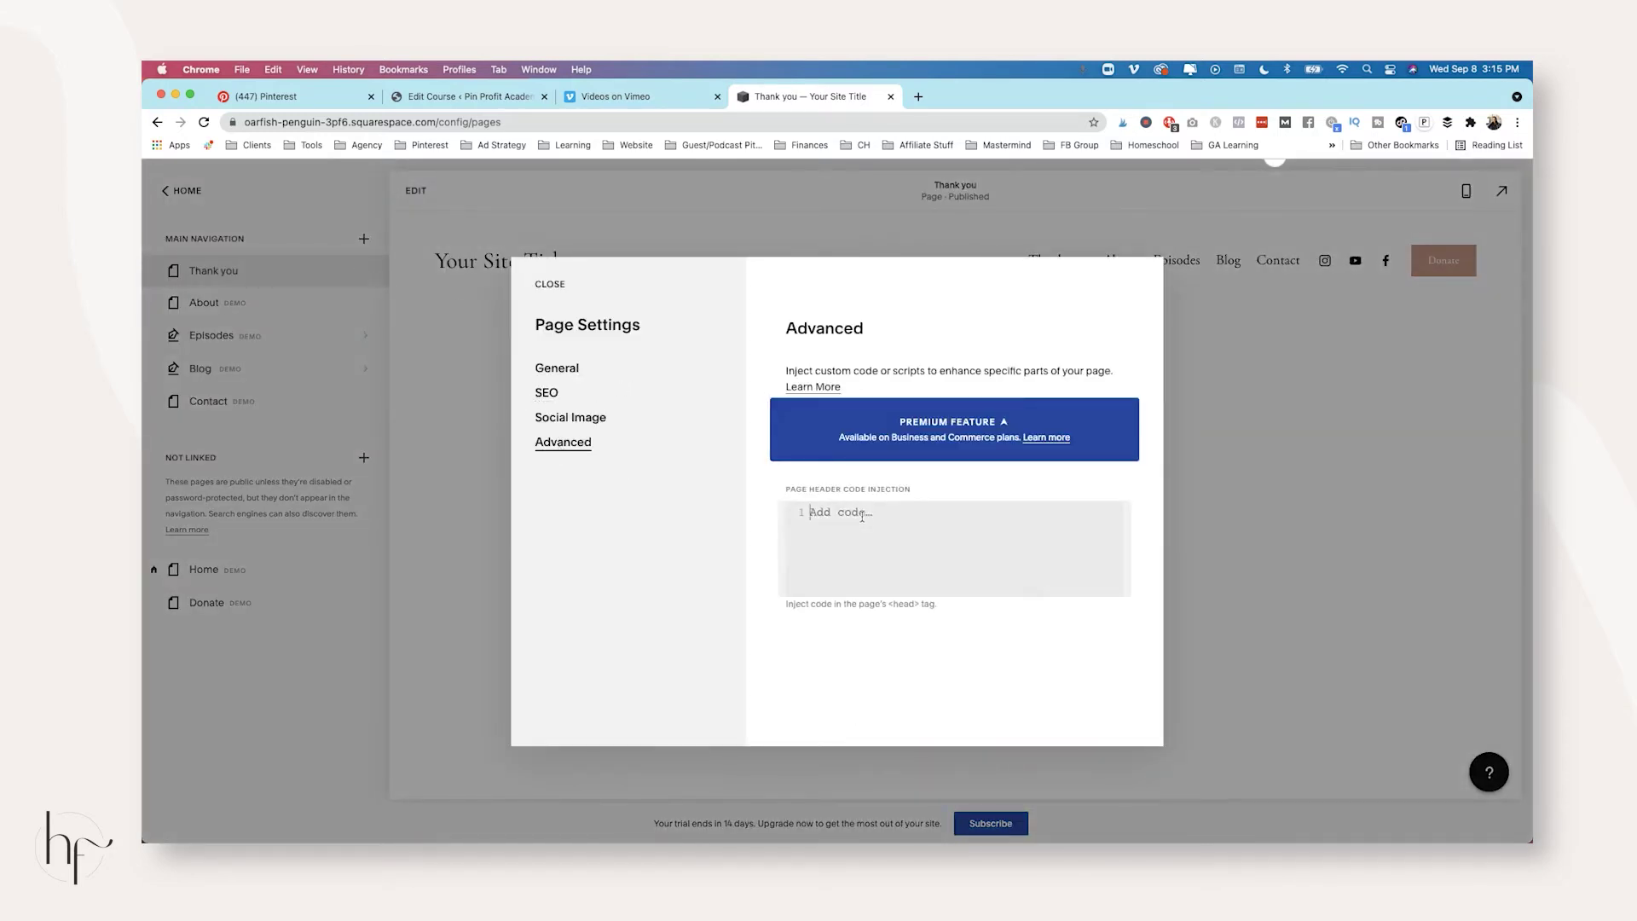
# - Install the Pinterest tag and copy the Signup event code snippet
pyautogui.click(282, 96)
pyautogui.click(1103, 768)
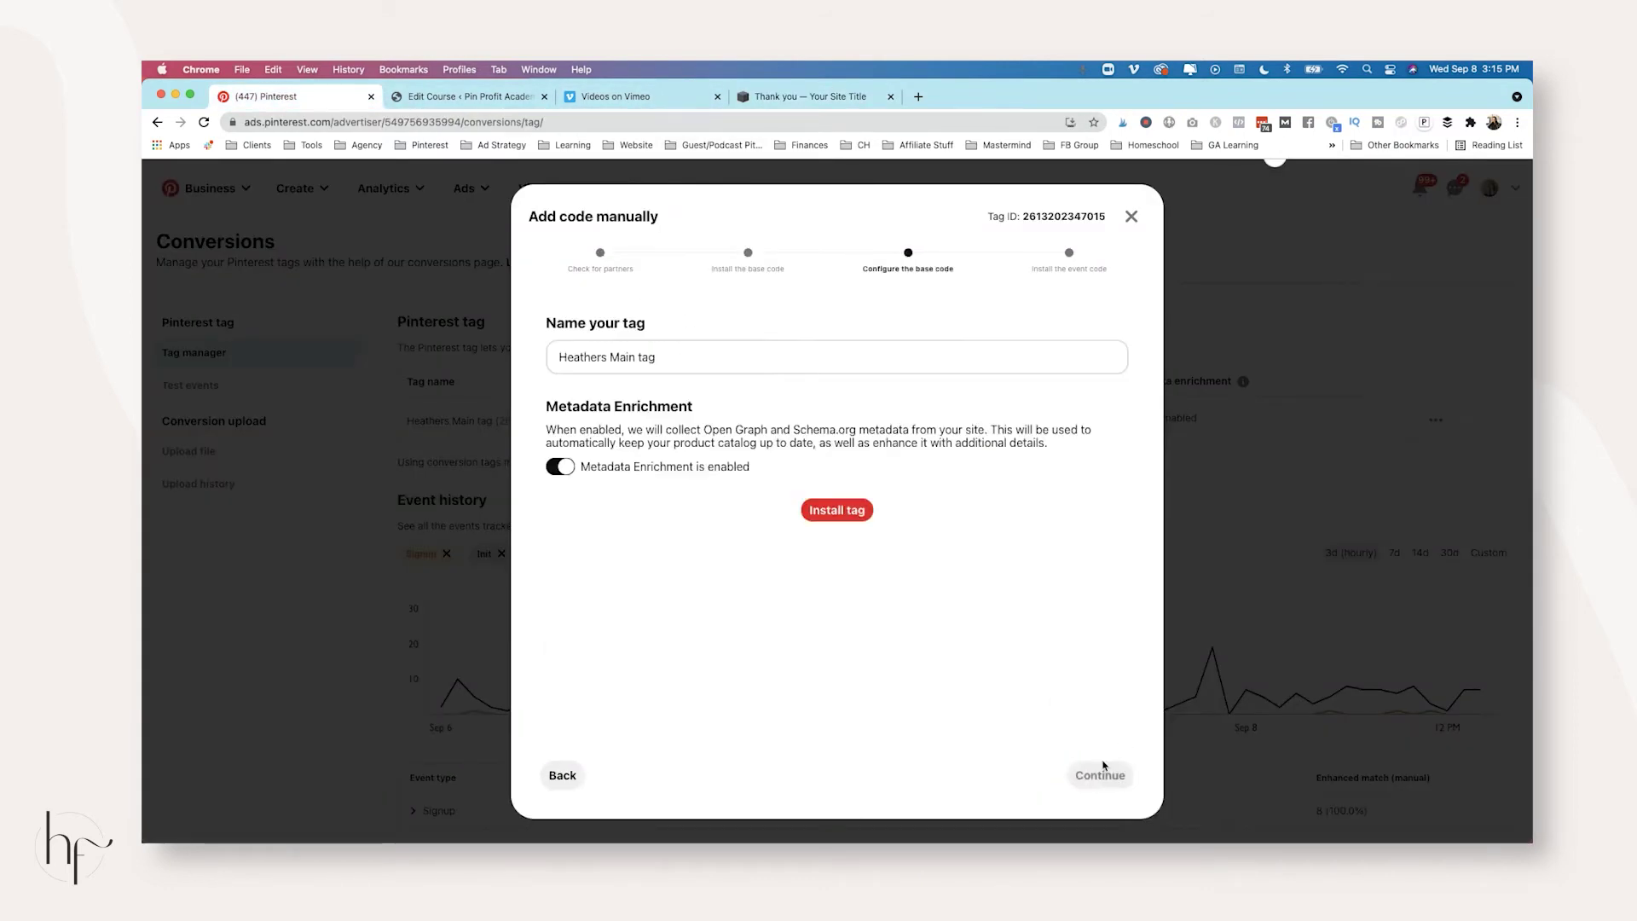
pyautogui.click(836, 509)
pyautogui.click(1082, 672)
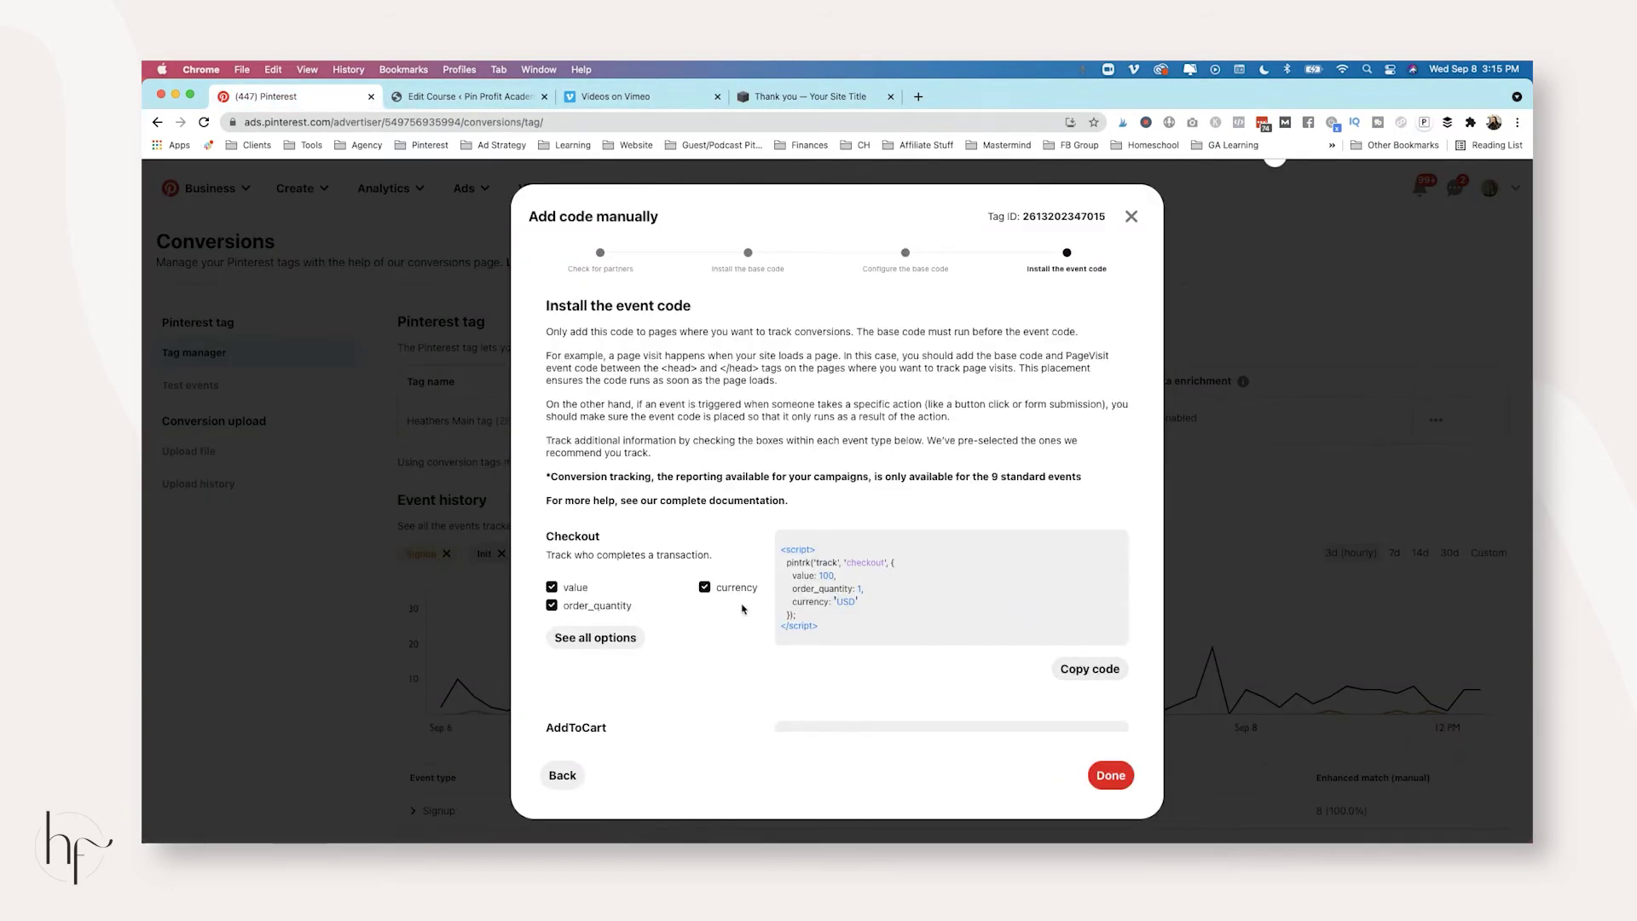
pyautogui.scroll(-5, 711, 556)
pyautogui.scroll(-2, 711, 555)
pyautogui.scroll(-3, 1096, 516)
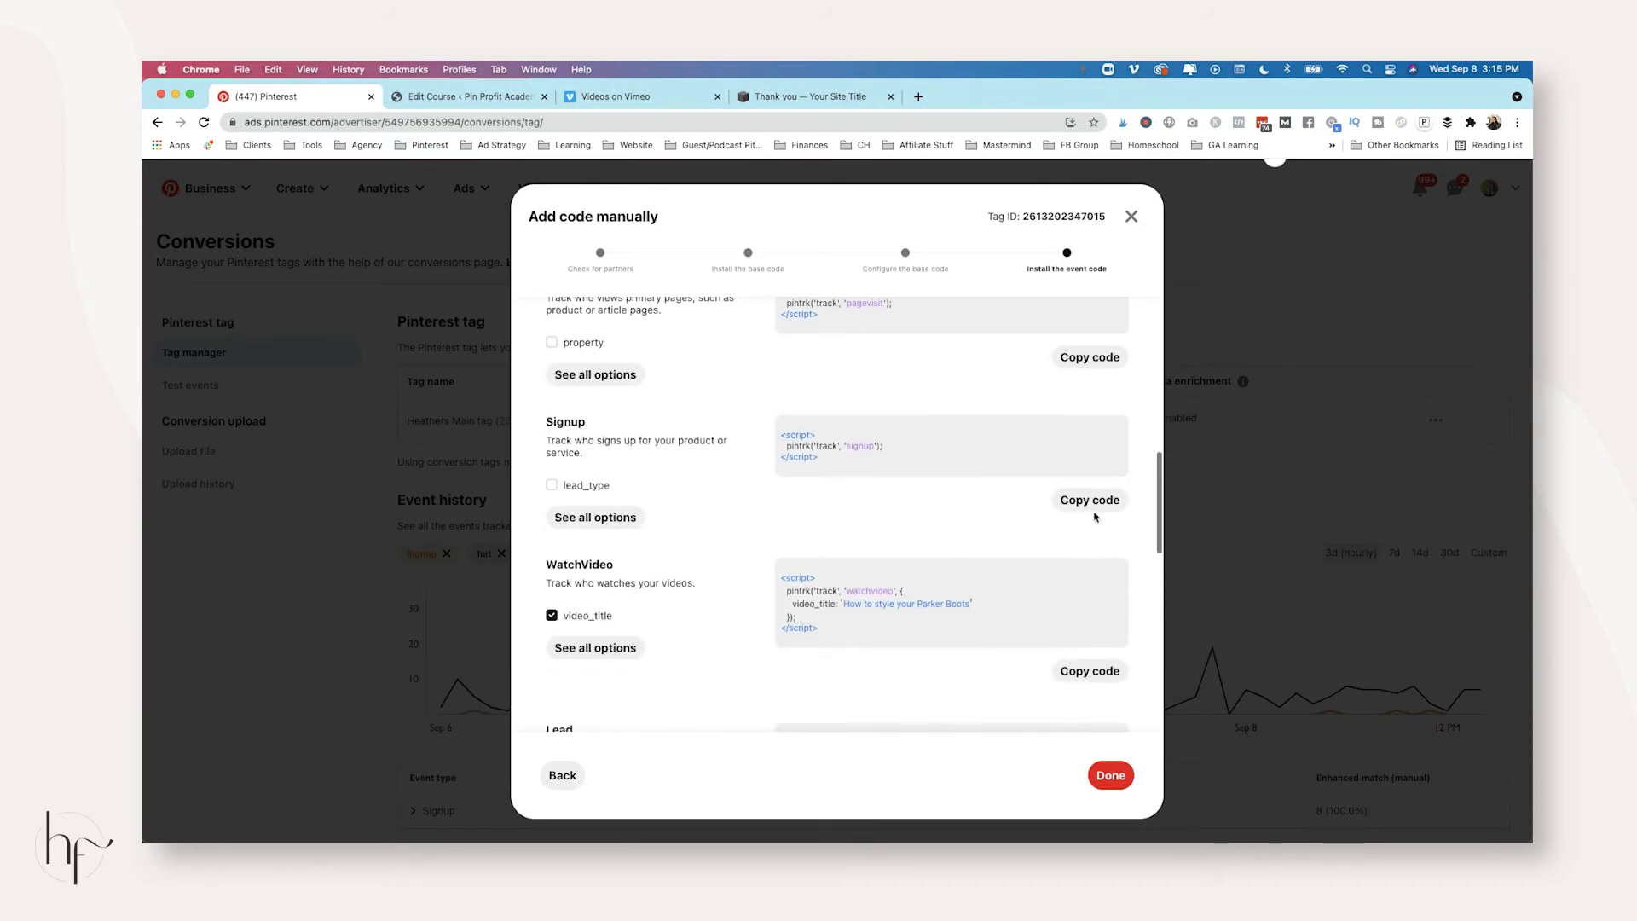
pyautogui.click(1090, 500)
# - Paste the Signup event snippet into the Thank you page's header injection and save
pyautogui.click(806, 96)
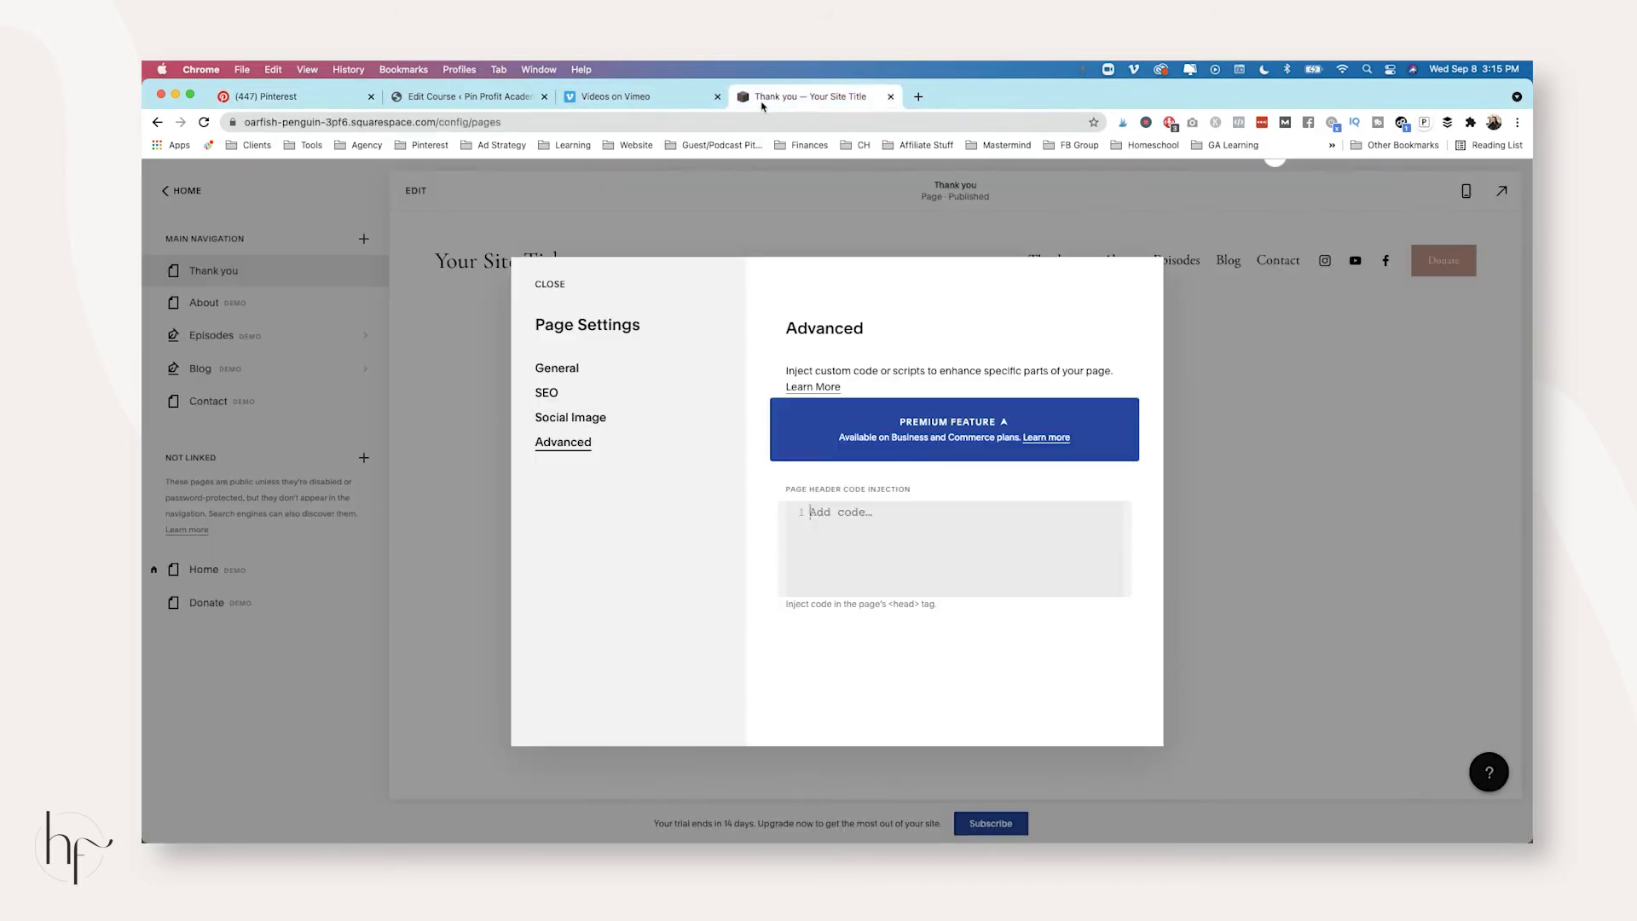
pyautogui.click(908, 543)
pyautogui.press('super+v')
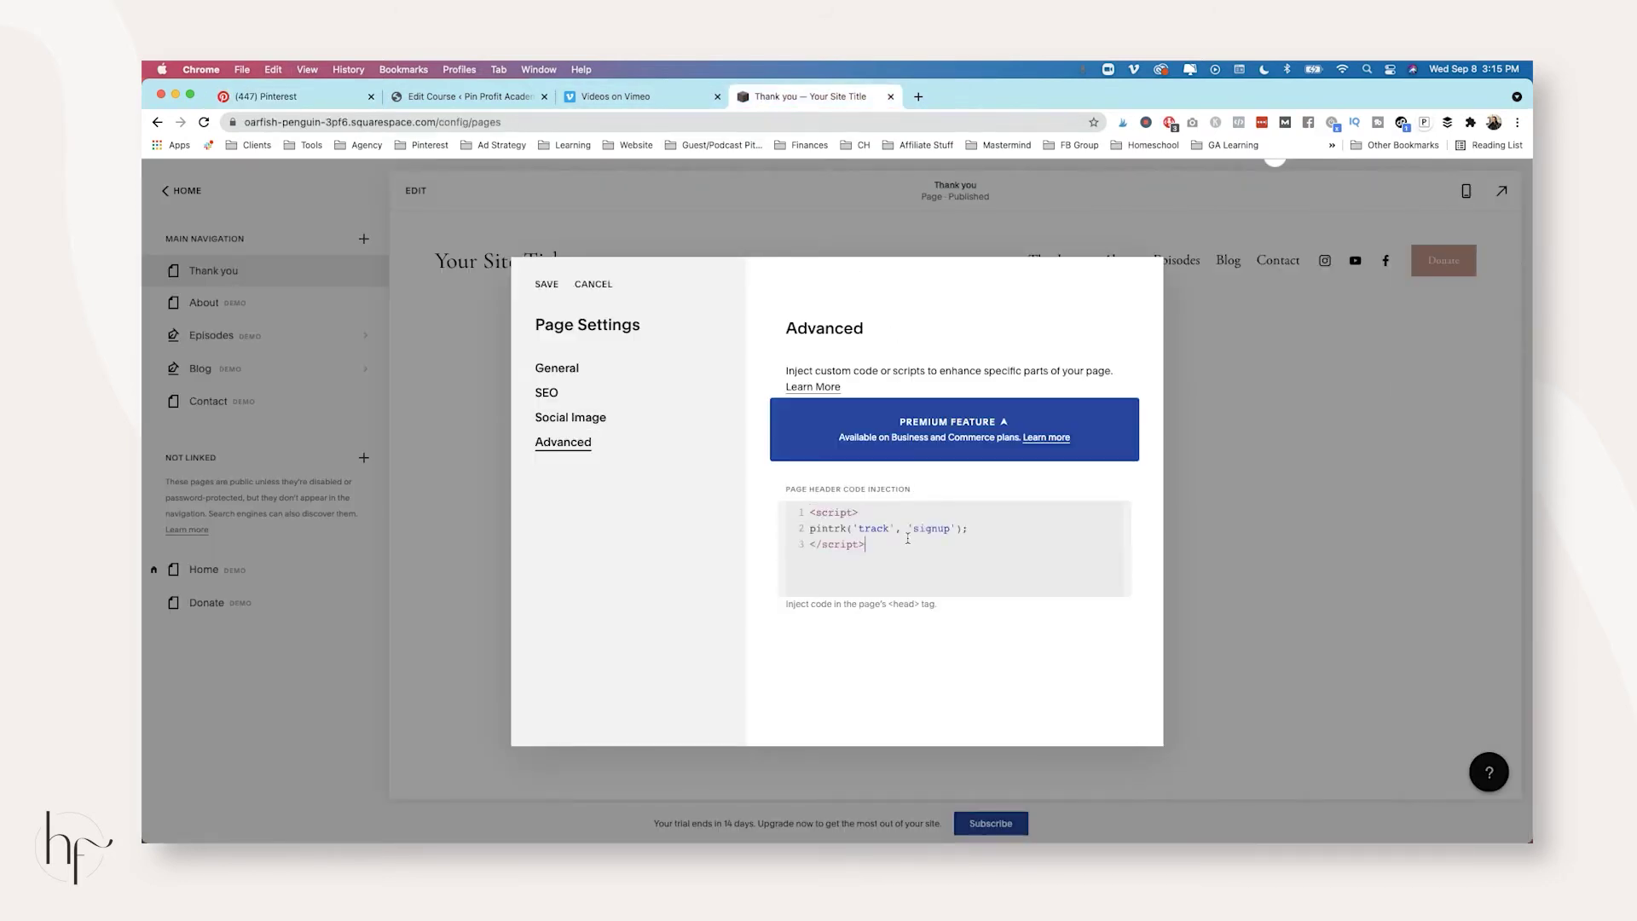
pyautogui.click(534, 281)
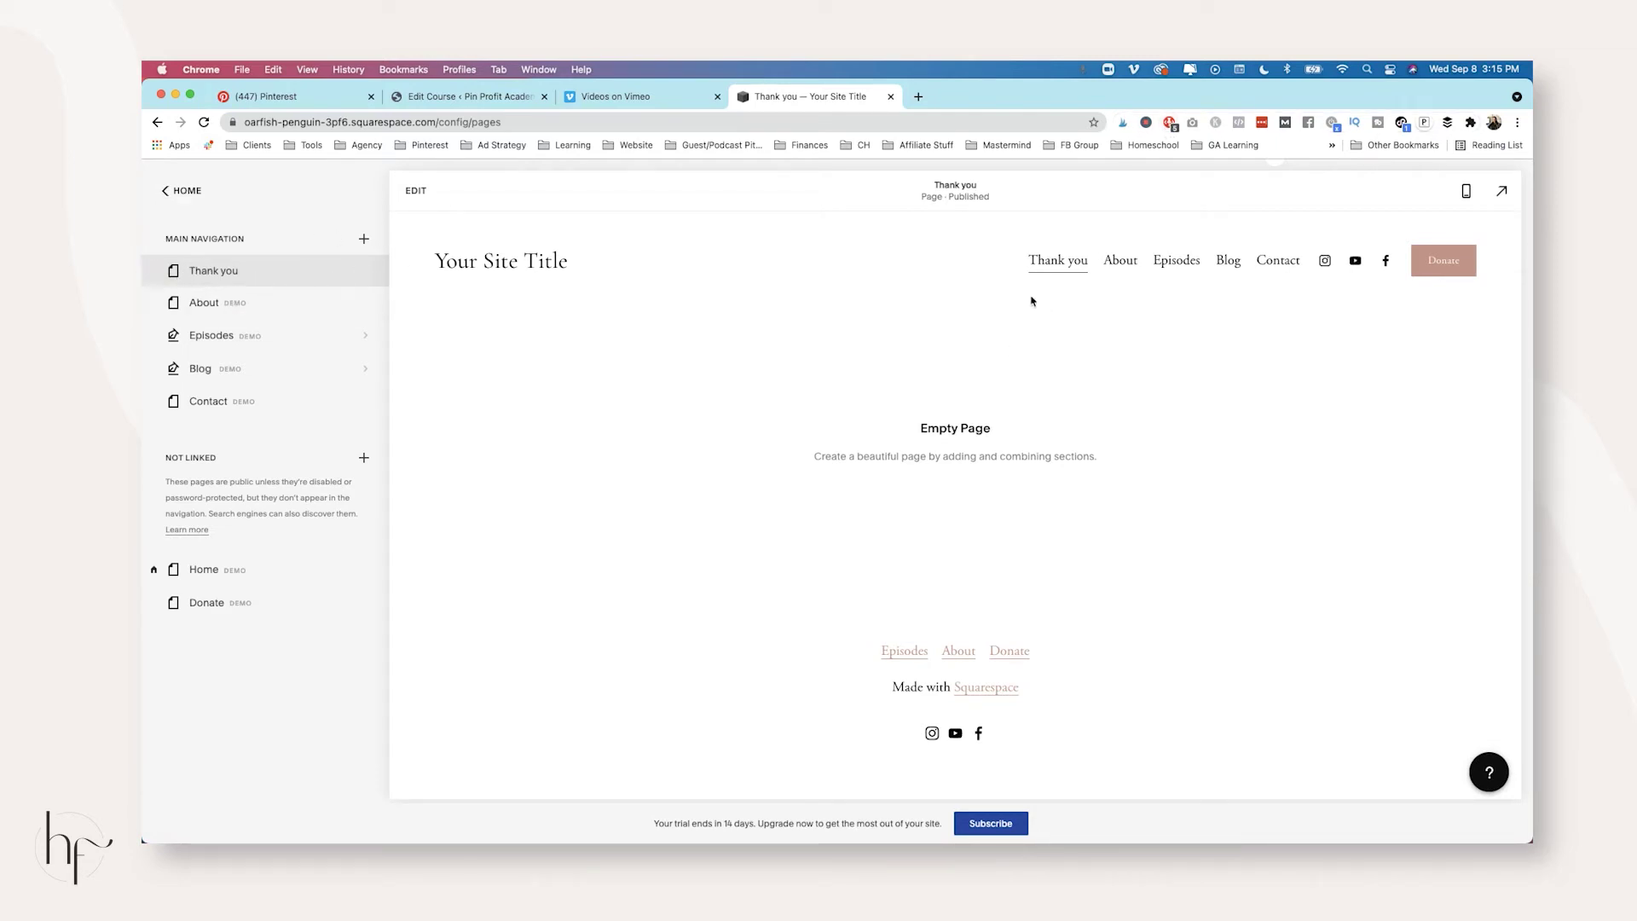
# - Reload the Thank you page and confirm in Tag Helper that the Sign up event fired
pyautogui.moveTo(218, 271)
pyautogui.click(365, 273)
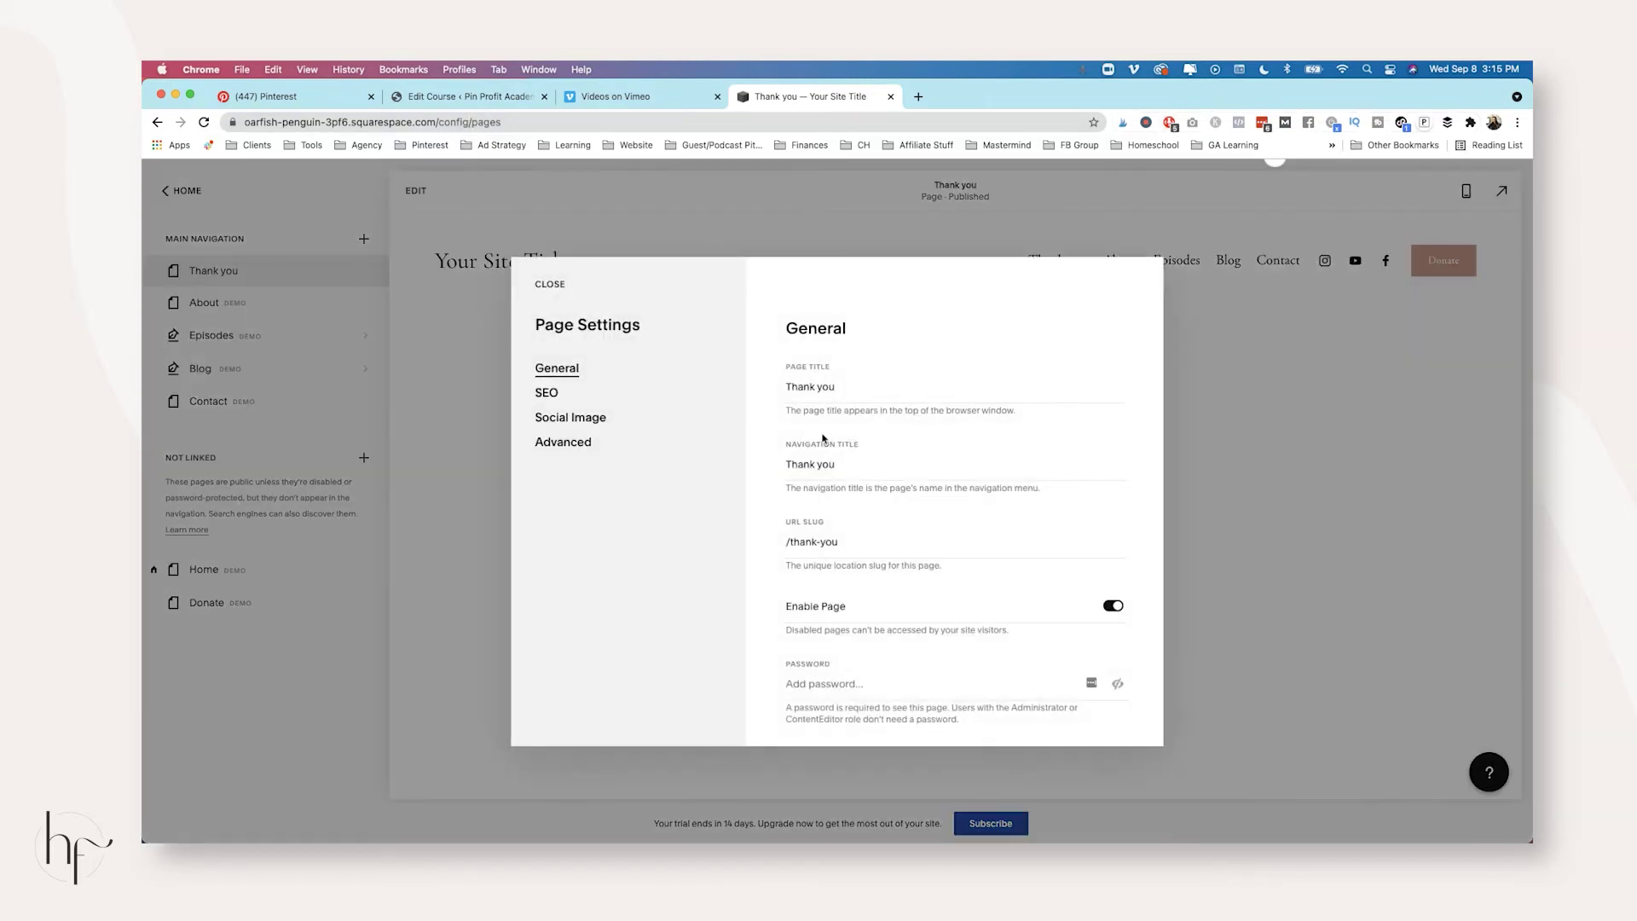
pyautogui.scroll(-2, 877, 505)
pyautogui.click(1175, 306)
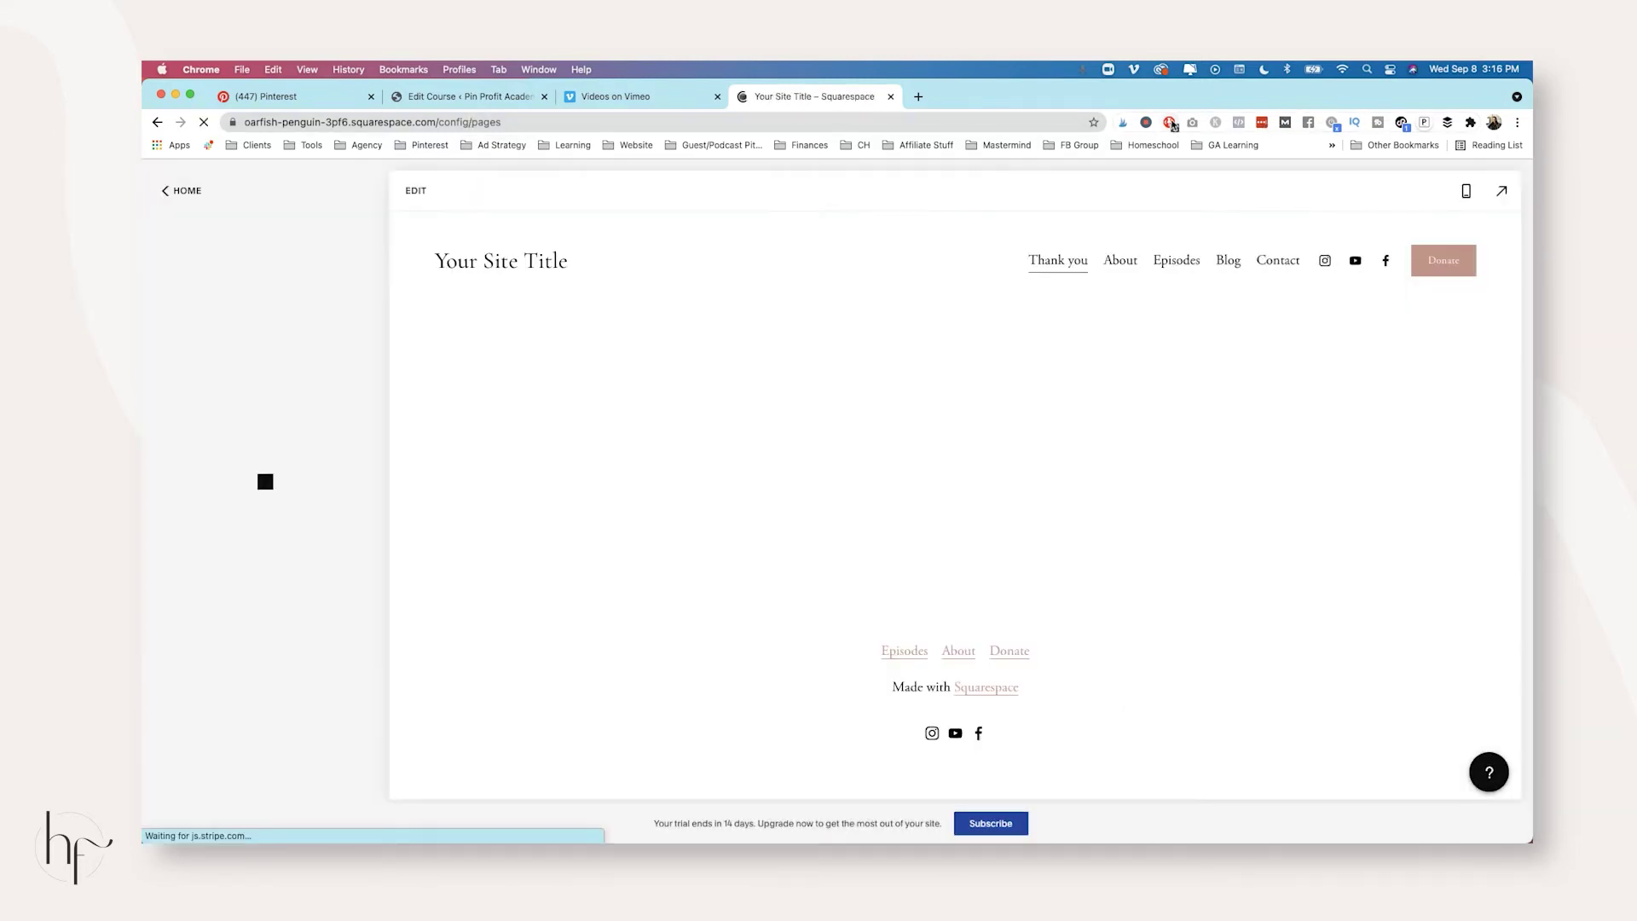
pyautogui.click(1169, 122)
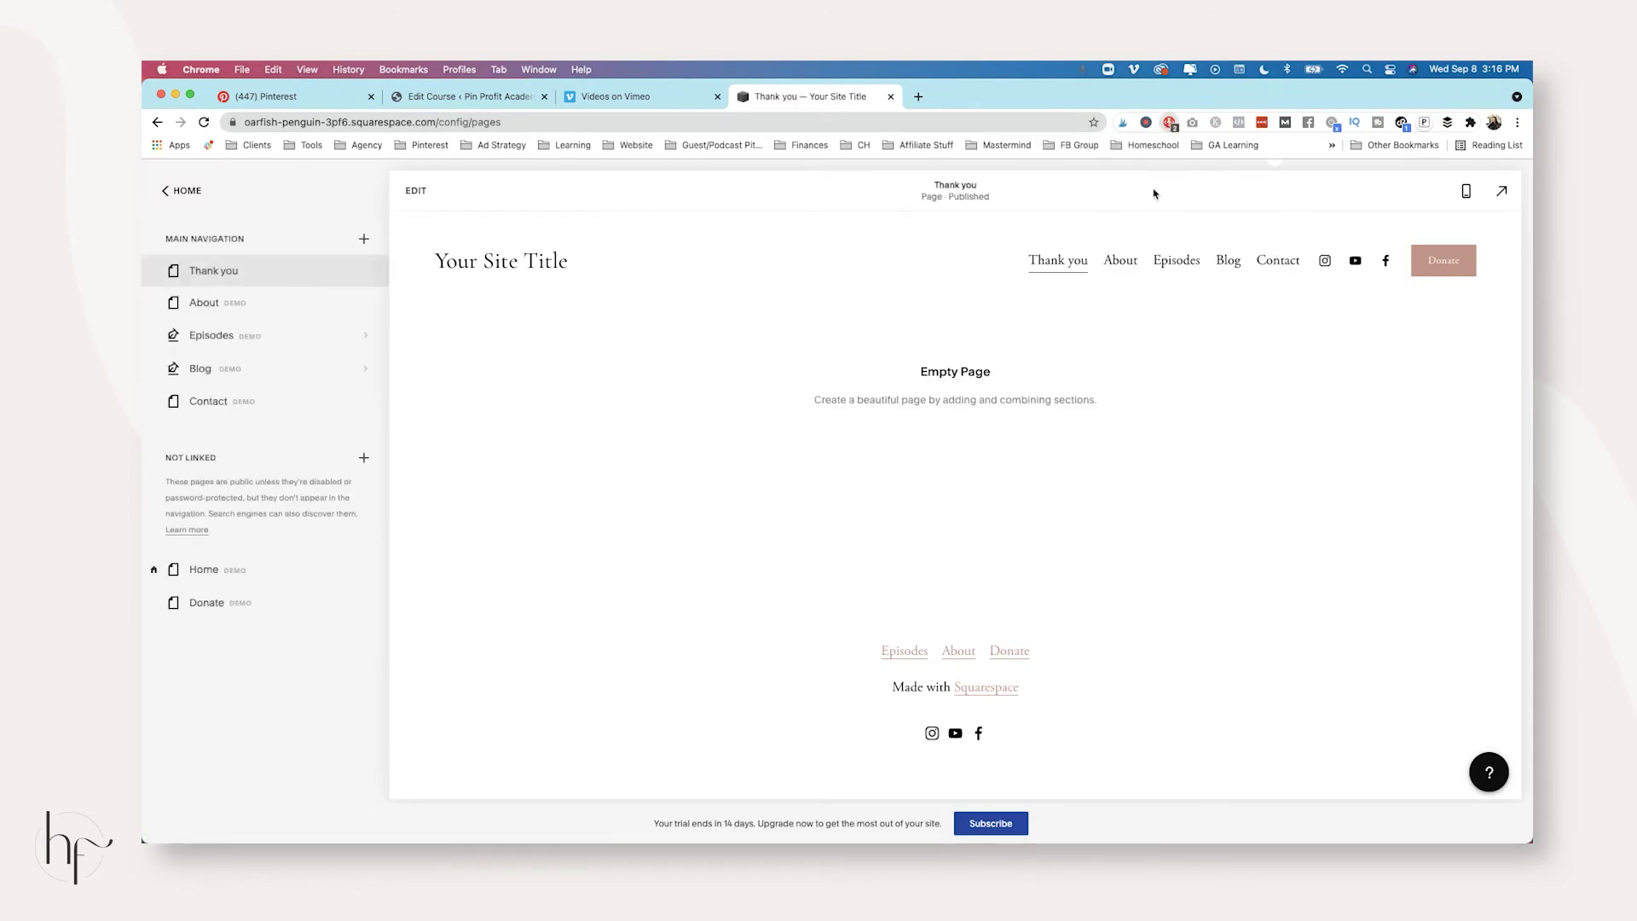
pyautogui.click(1171, 122)
pyautogui.click(988, 395)
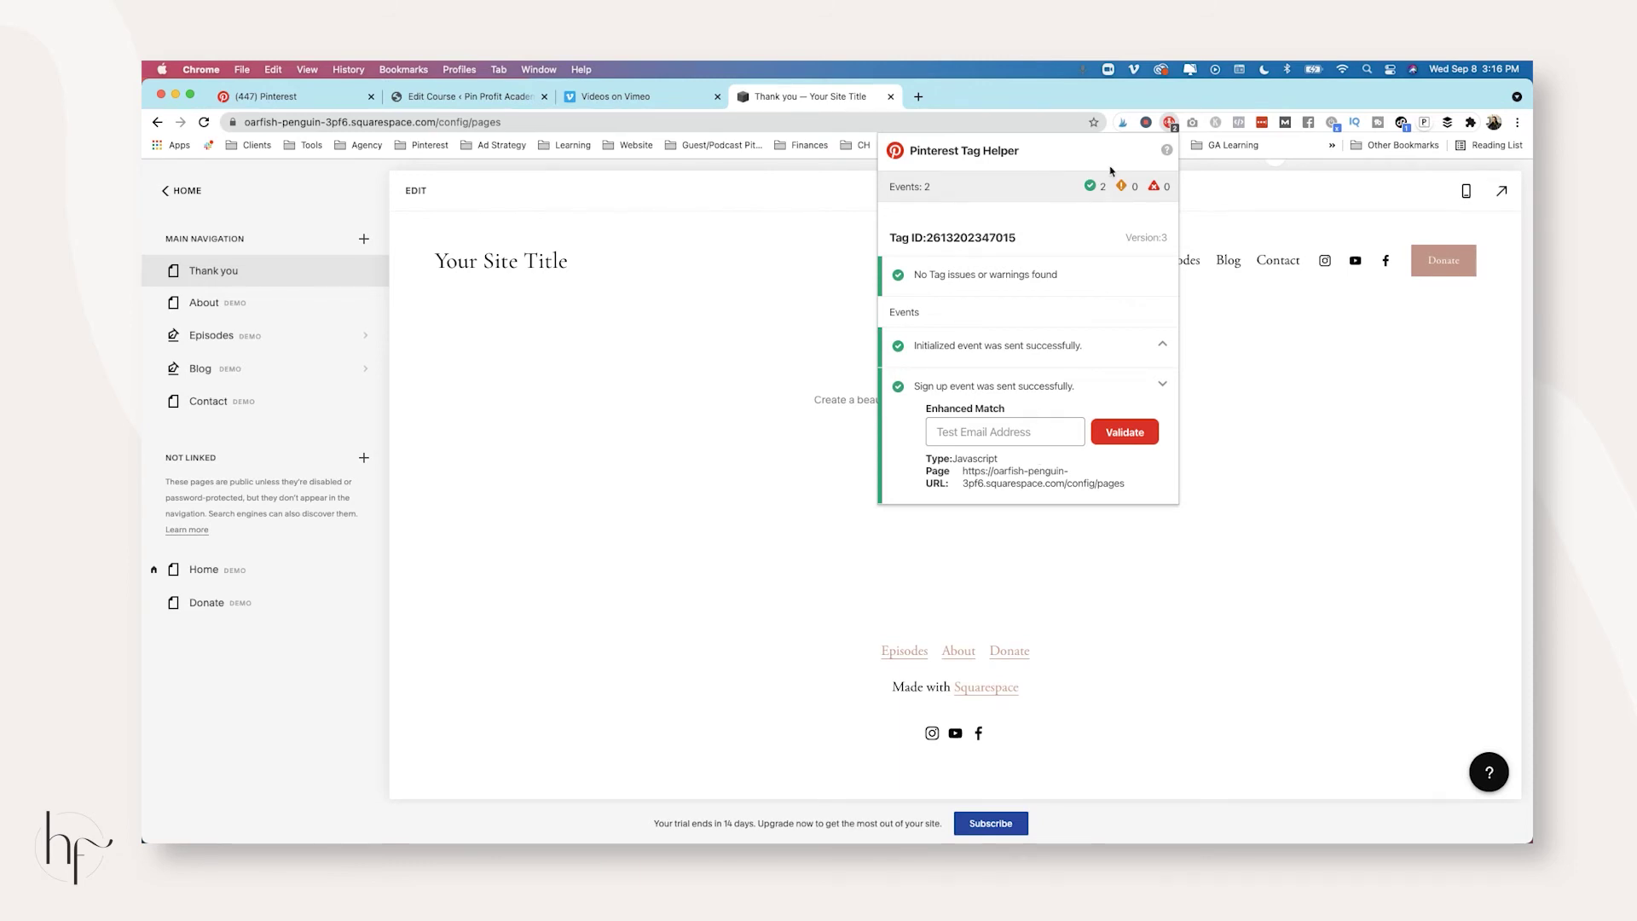
pyautogui.click(1170, 124)
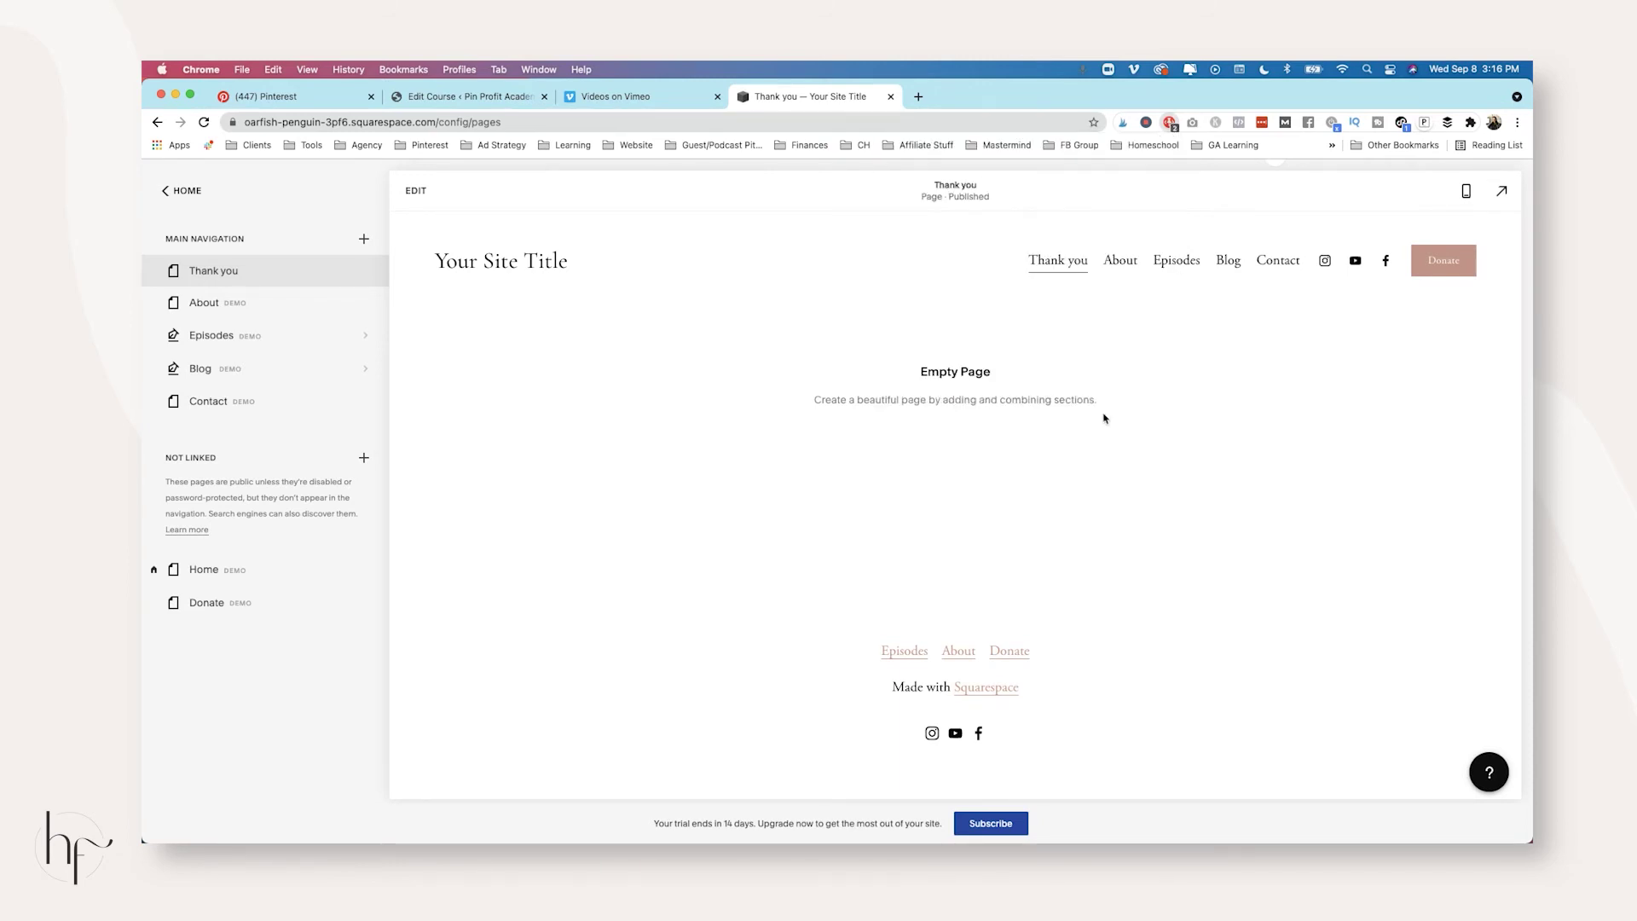
pyautogui.click(993, 509)
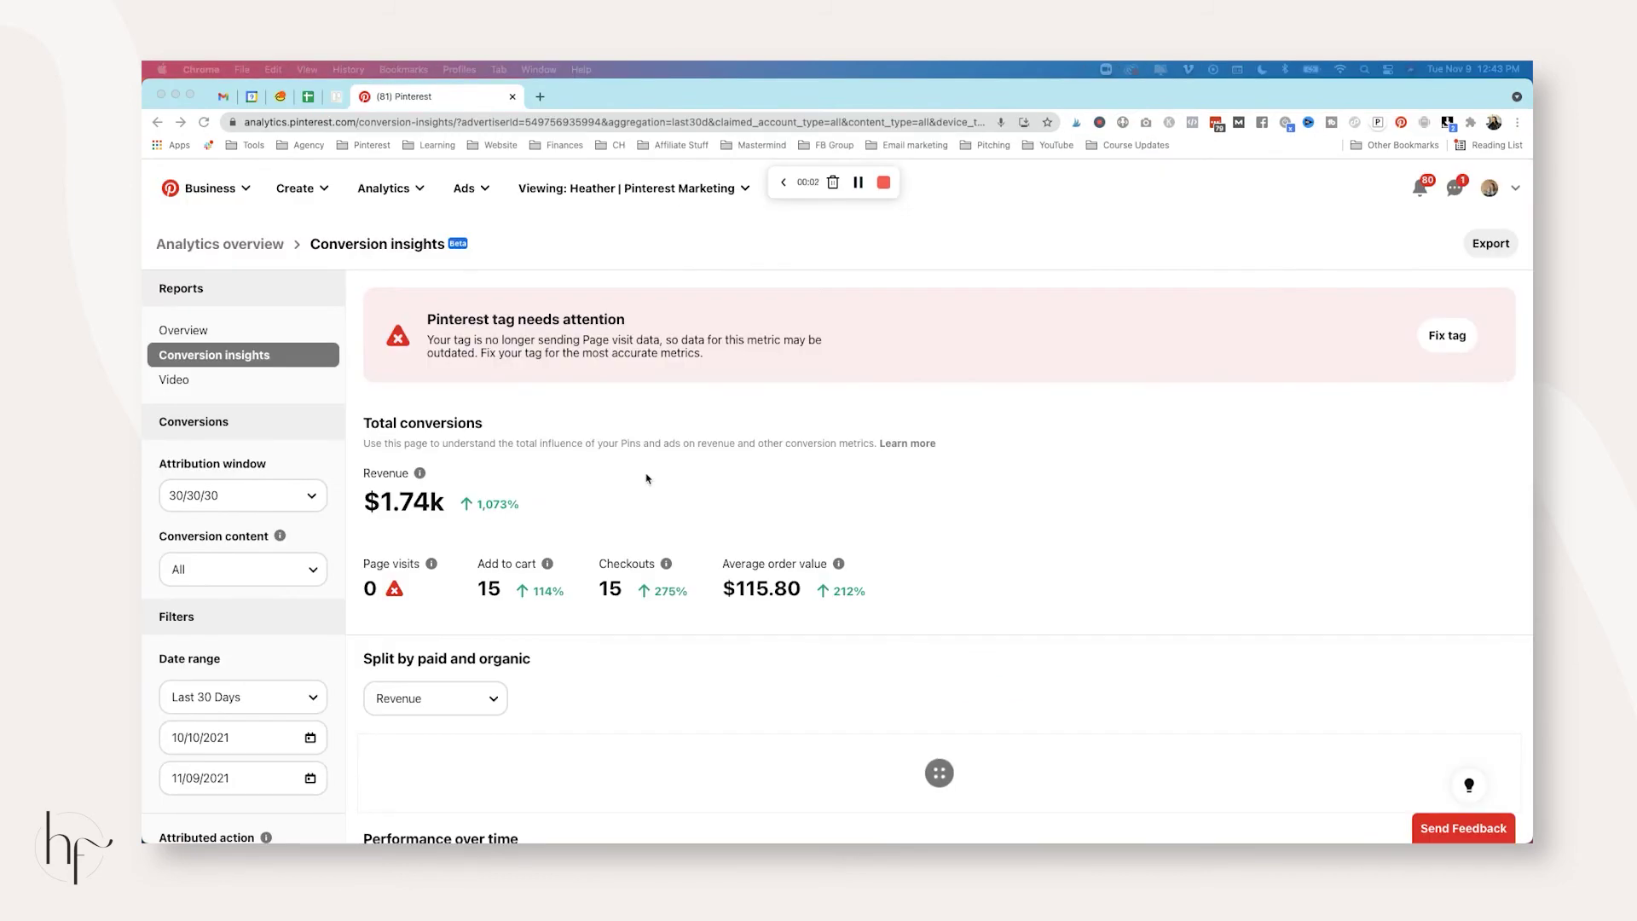
pyautogui.scroll(-2, 647, 478)
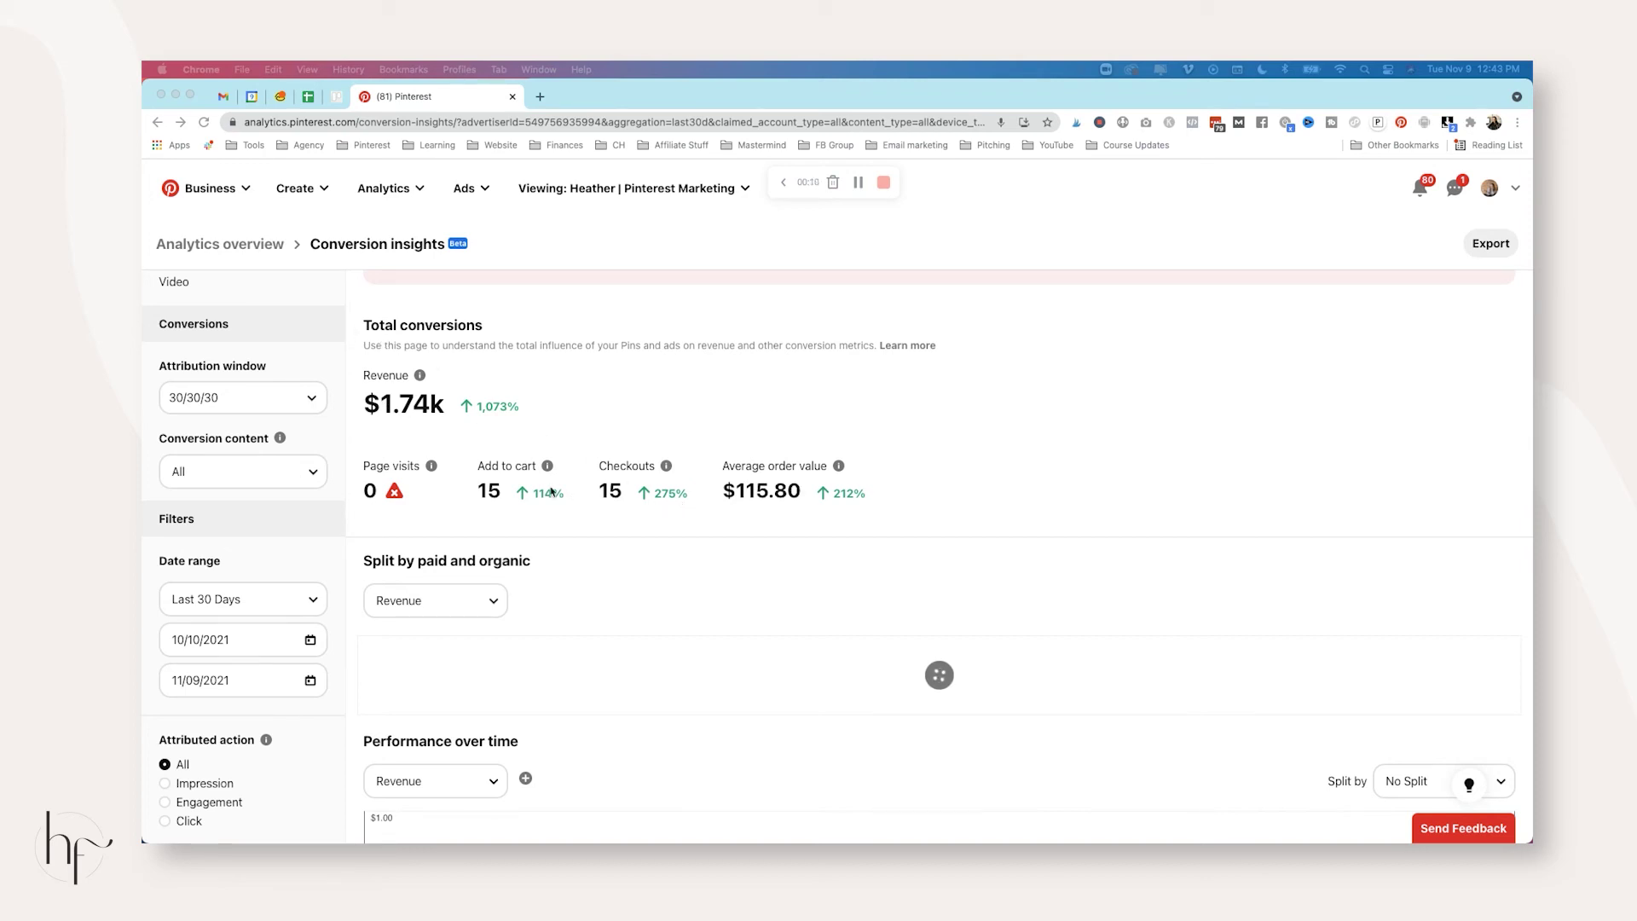
pyautogui.scroll(-3, 462, 495)
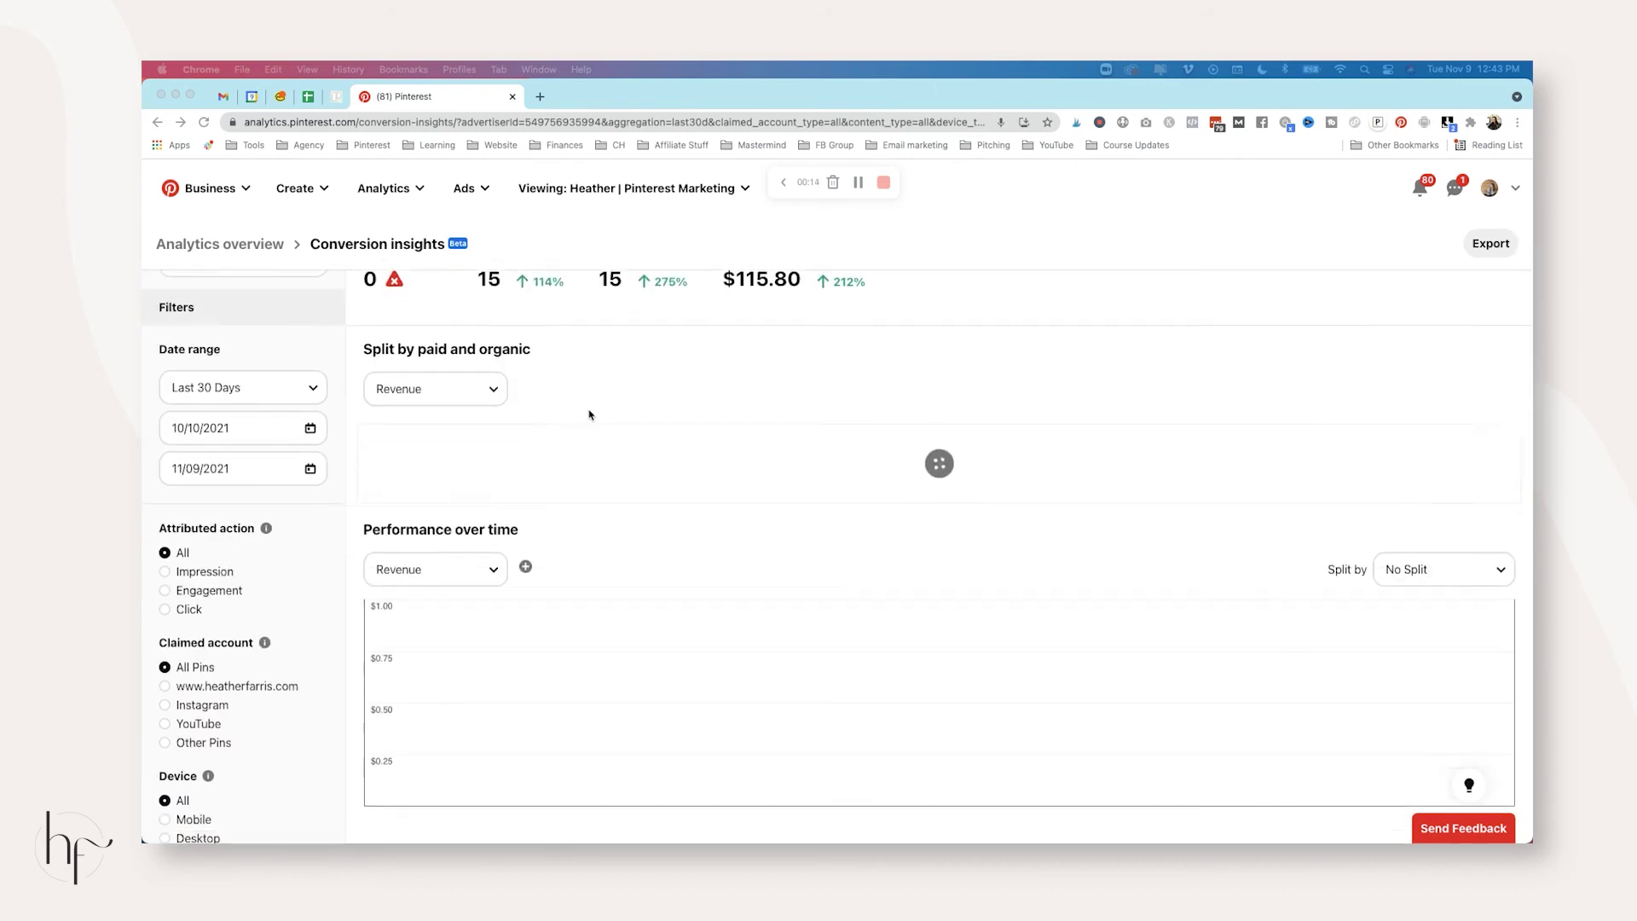
pyautogui.scroll(-4, 586, 416)
pyautogui.scroll(-6, 588, 415)
pyautogui.scroll(-3, 590, 415)
pyautogui.scroll(-2, 590, 415)
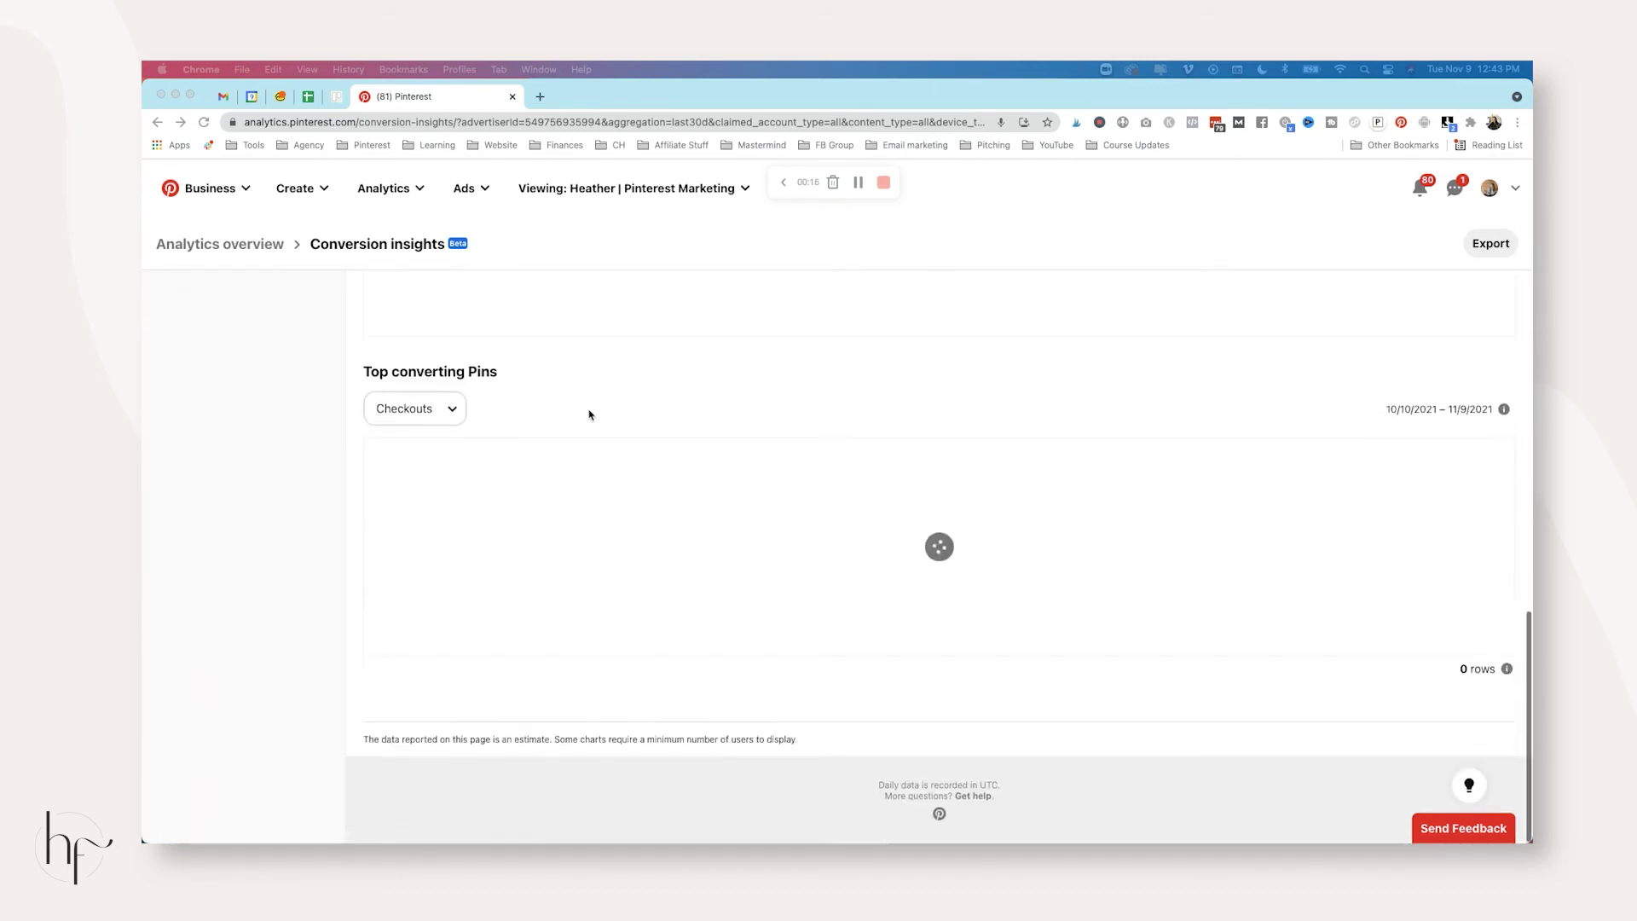
pyautogui.scroll(3, 590, 415)
pyautogui.scroll(-2, 589, 415)
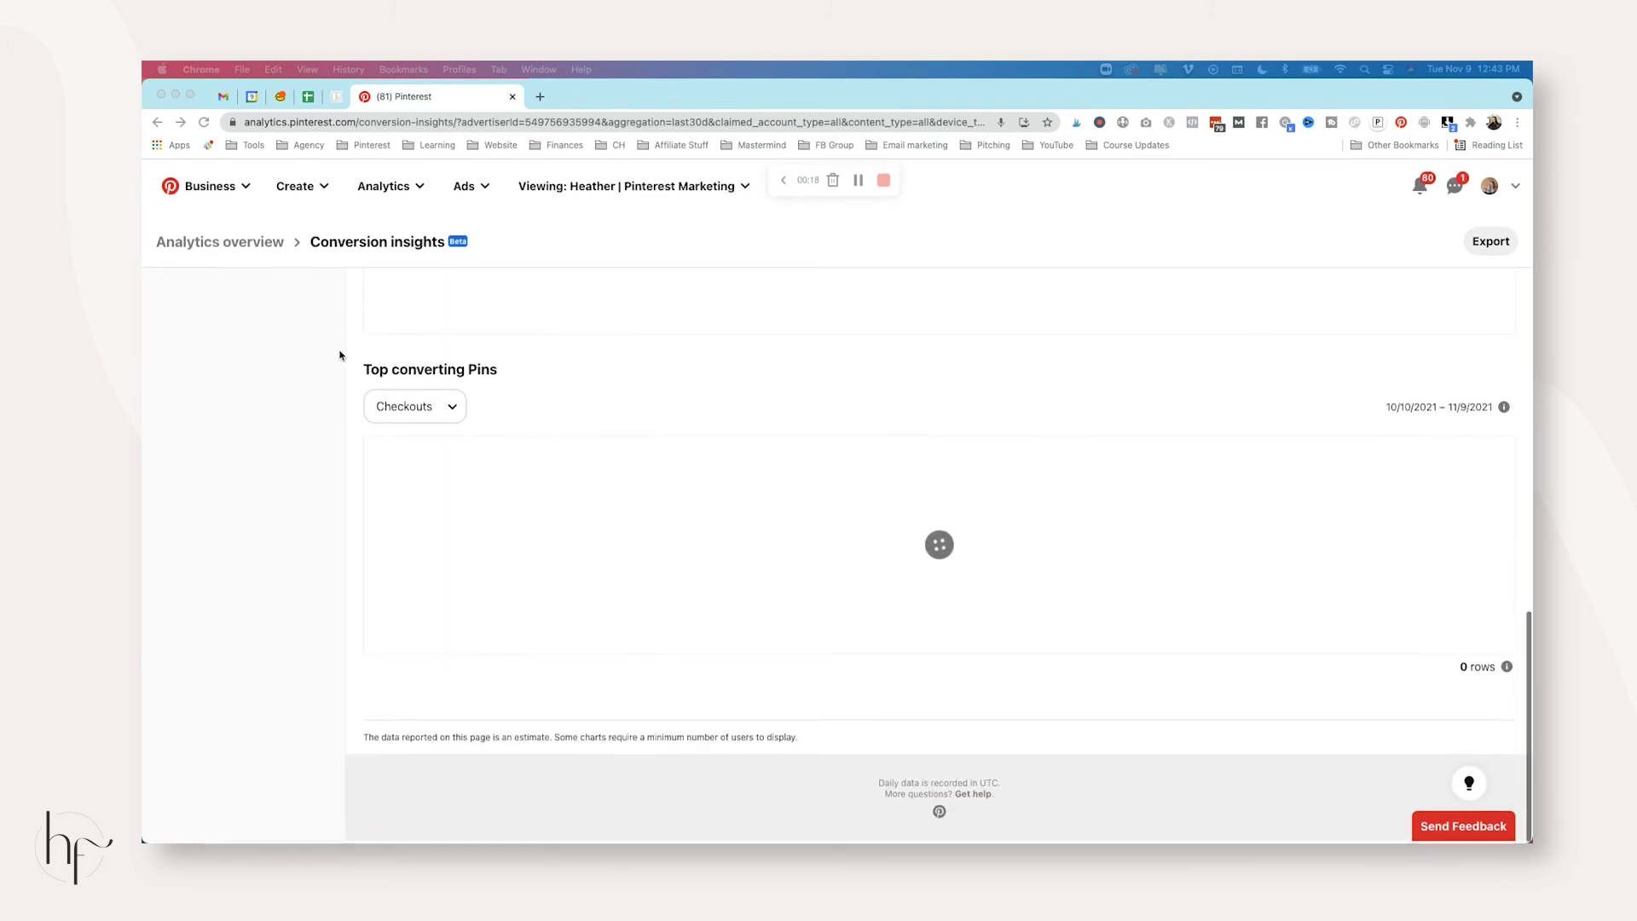
pyautogui.scroll(3, 493, 451)
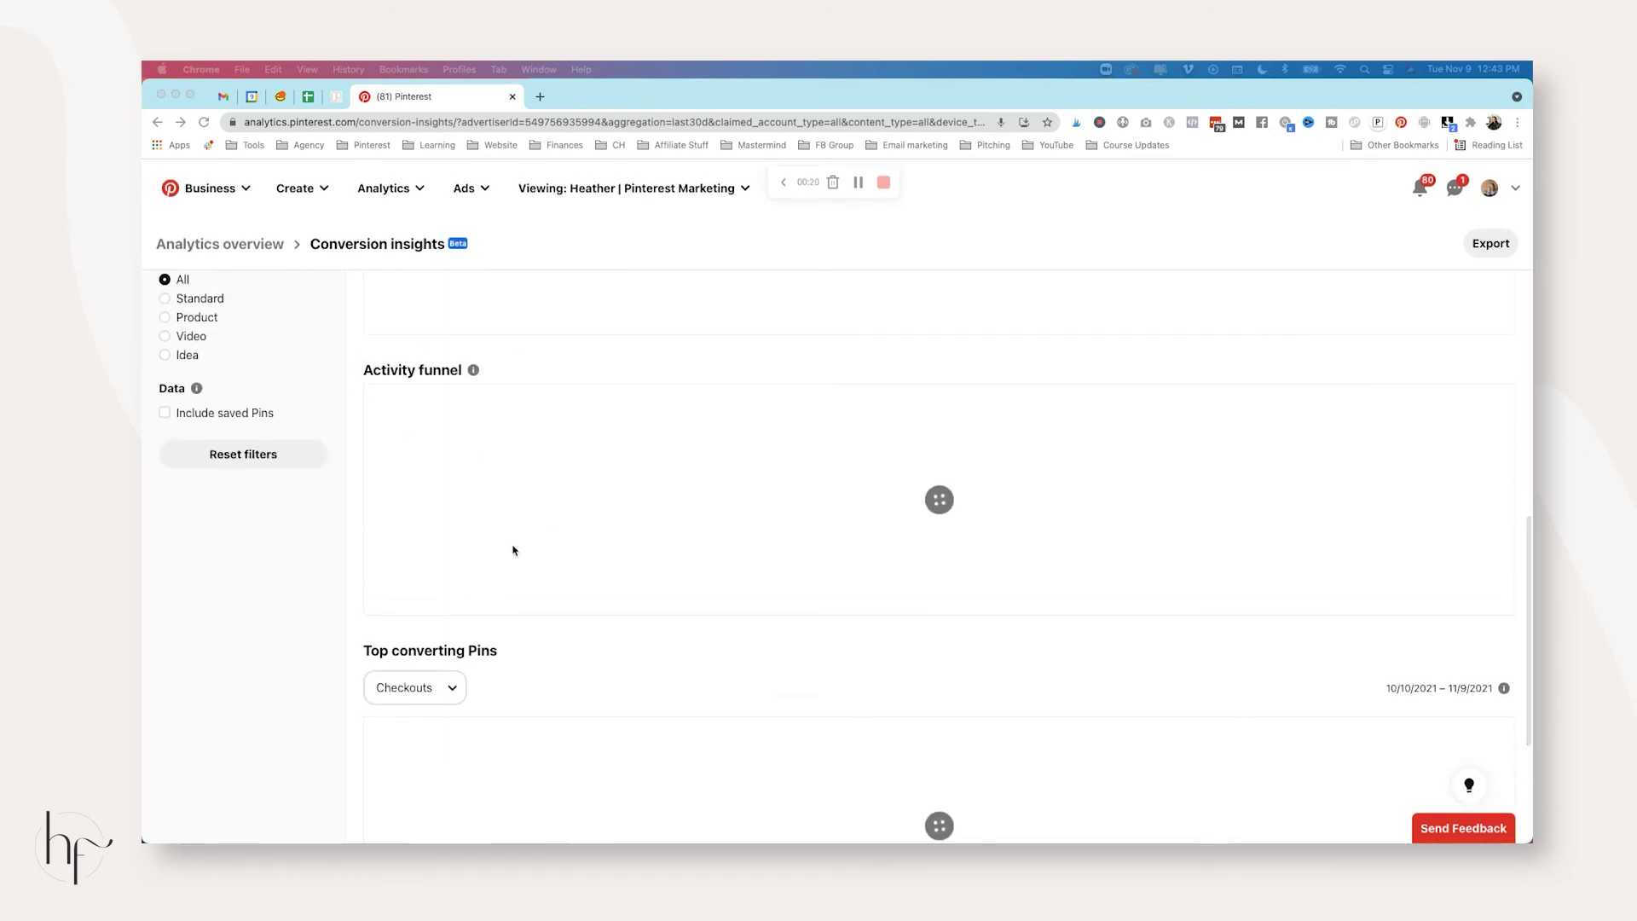
pyautogui.scroll(4, 512, 547)
pyautogui.scroll(2, 512, 547)
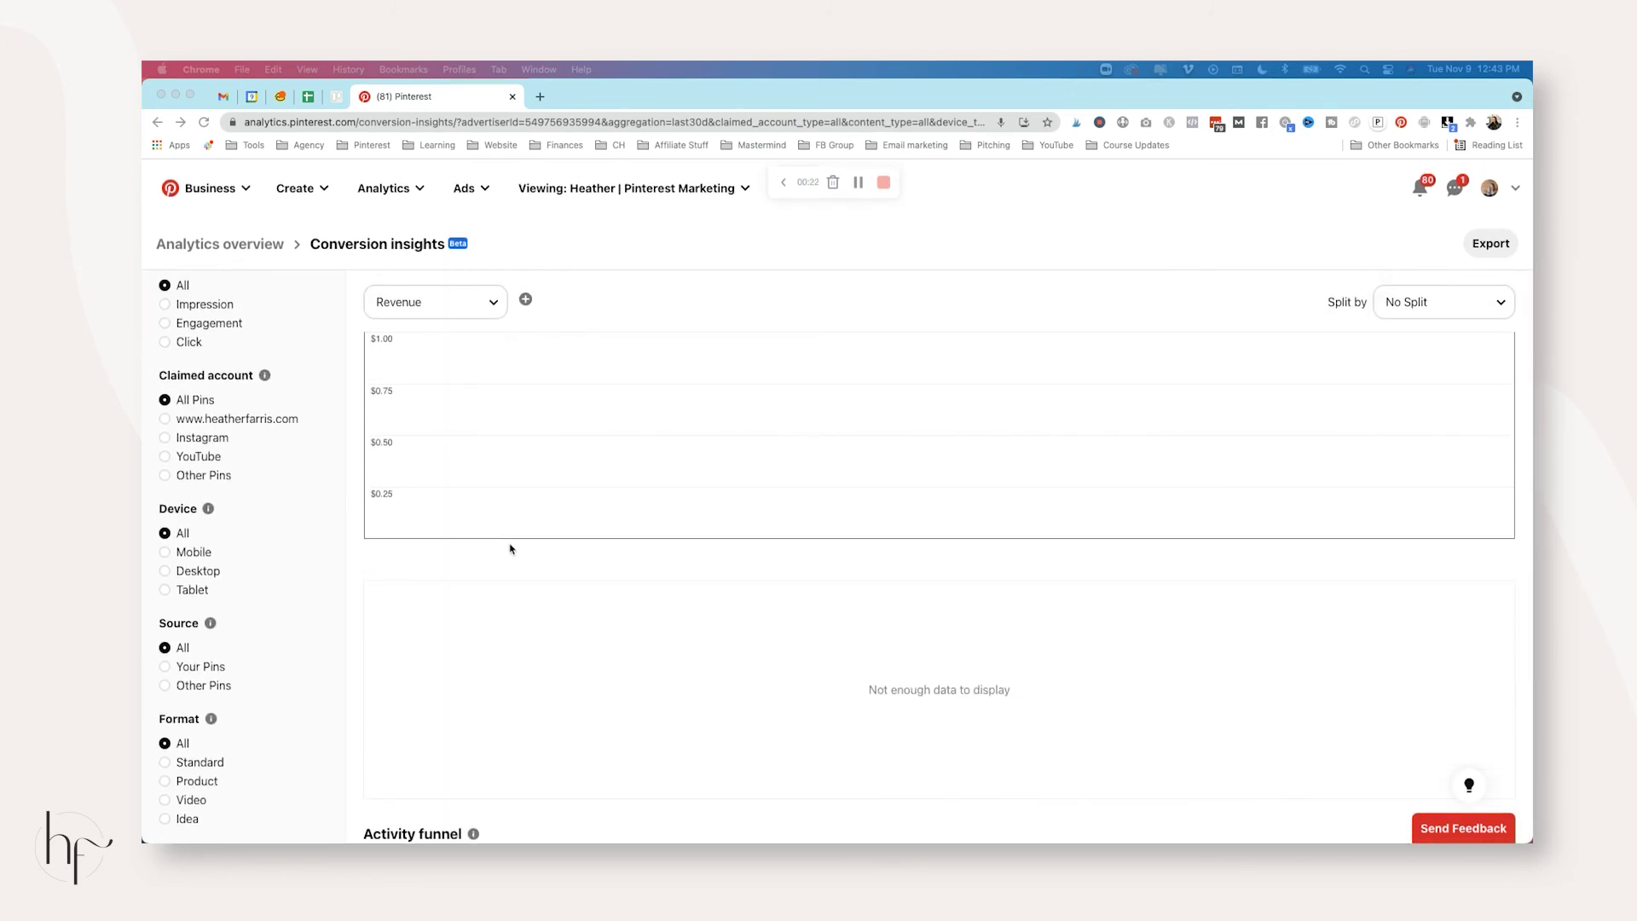
pyautogui.scroll(5, 510, 547)
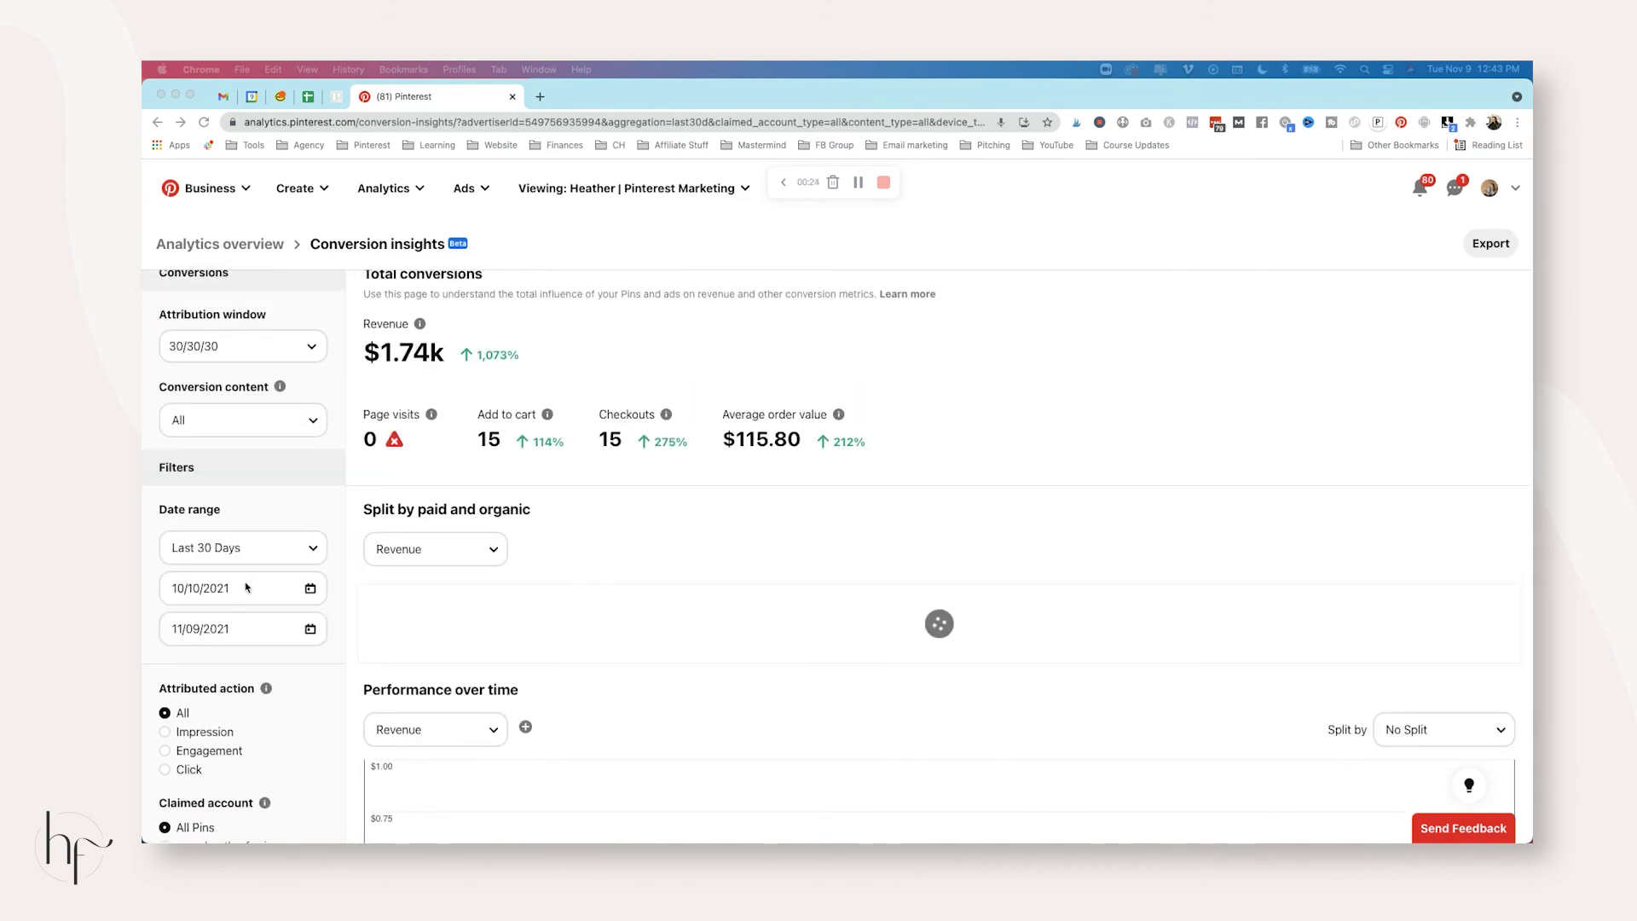
pyautogui.scroll(-4, 219, 431)
pyautogui.scroll(-5, 222, 410)
pyautogui.scroll(1, 227, 405)
pyautogui.scroll(5, 227, 405)
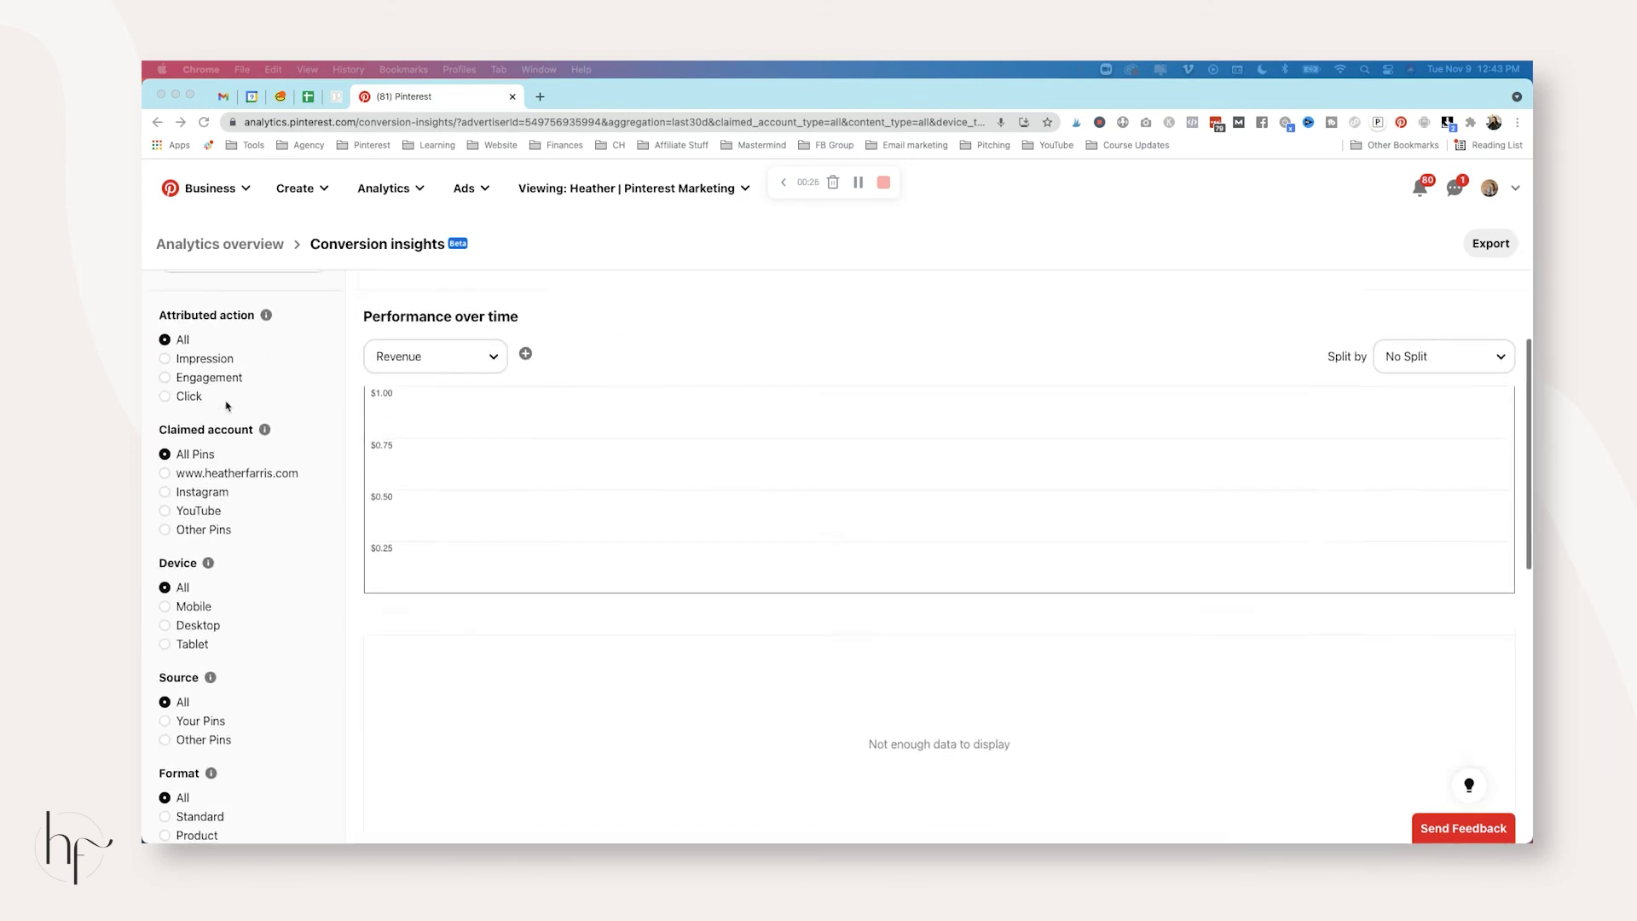
pyautogui.scroll(6, 226, 404)
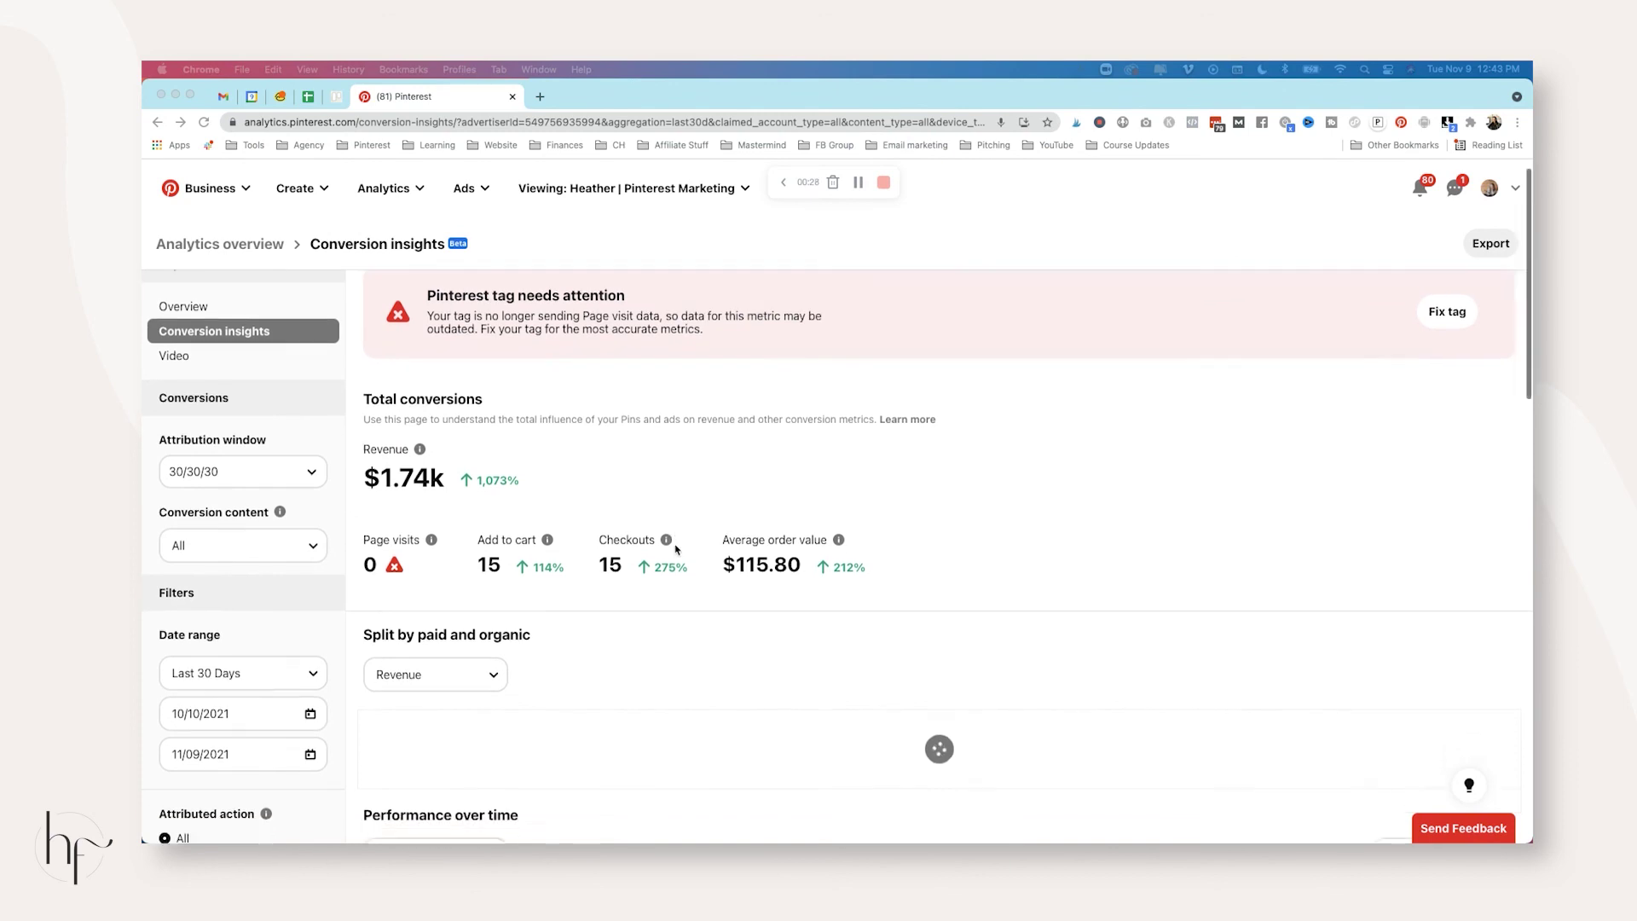
pyautogui.scroll(-3, 569, 525)
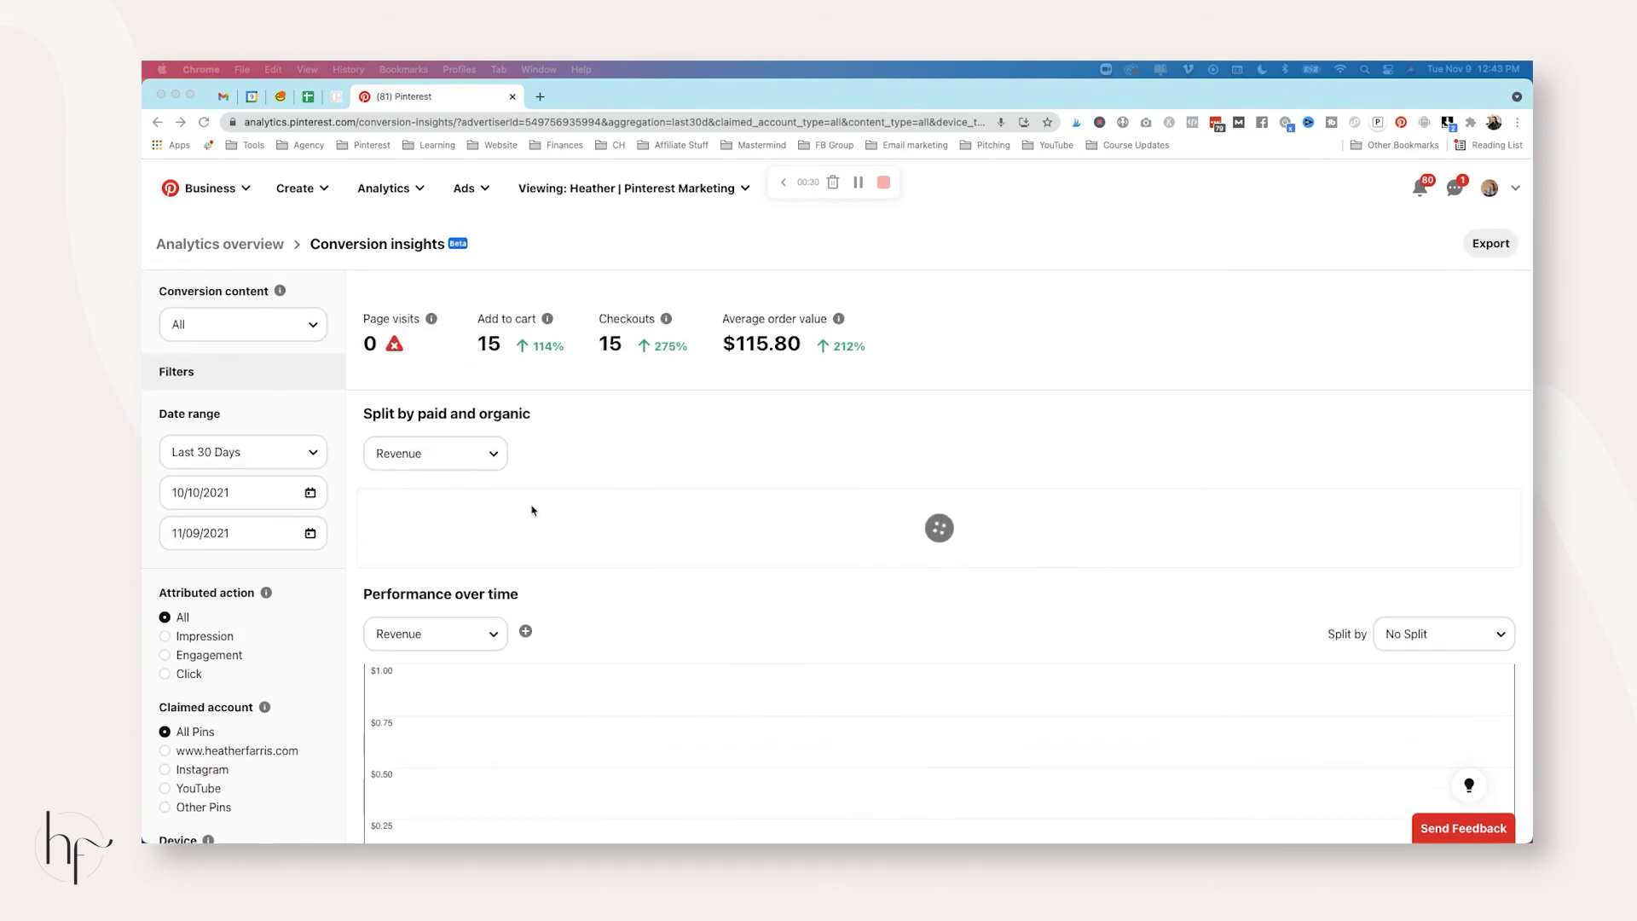
# - Focus the browser showing Pinterest Conversion insights ($1.74k revenue, 15 checkouts)
pyautogui.click(600, 452)
pyautogui.scroll(-1, 600, 451)
pyautogui.scroll(-8, 600, 452)
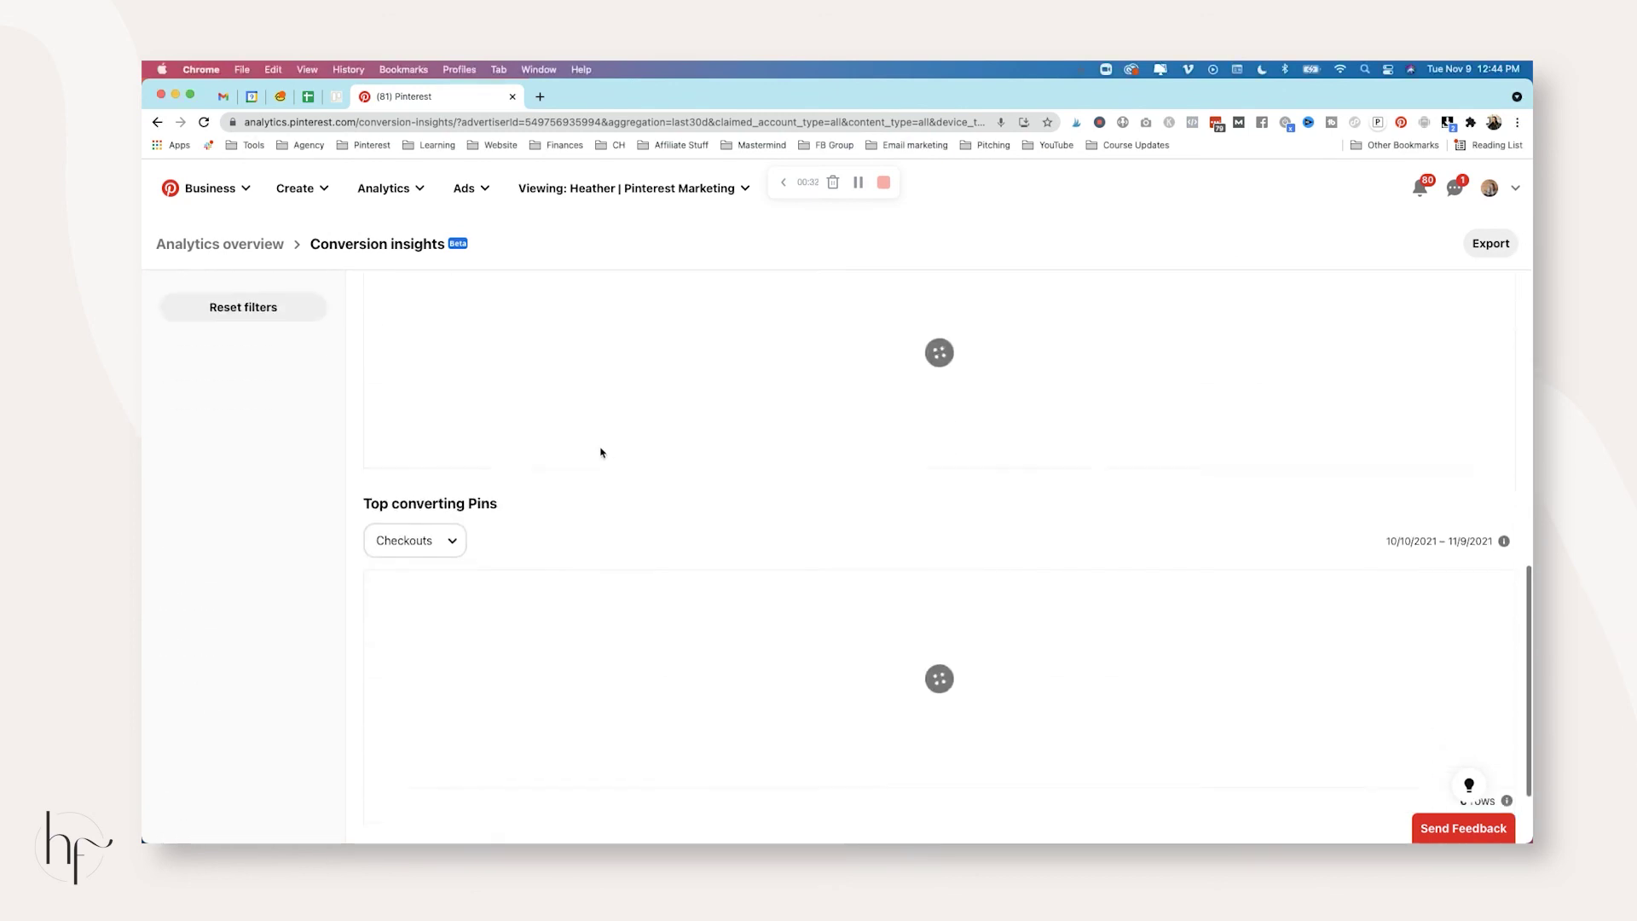
pyautogui.scroll(-3, 568, 473)
pyautogui.click(416, 410)
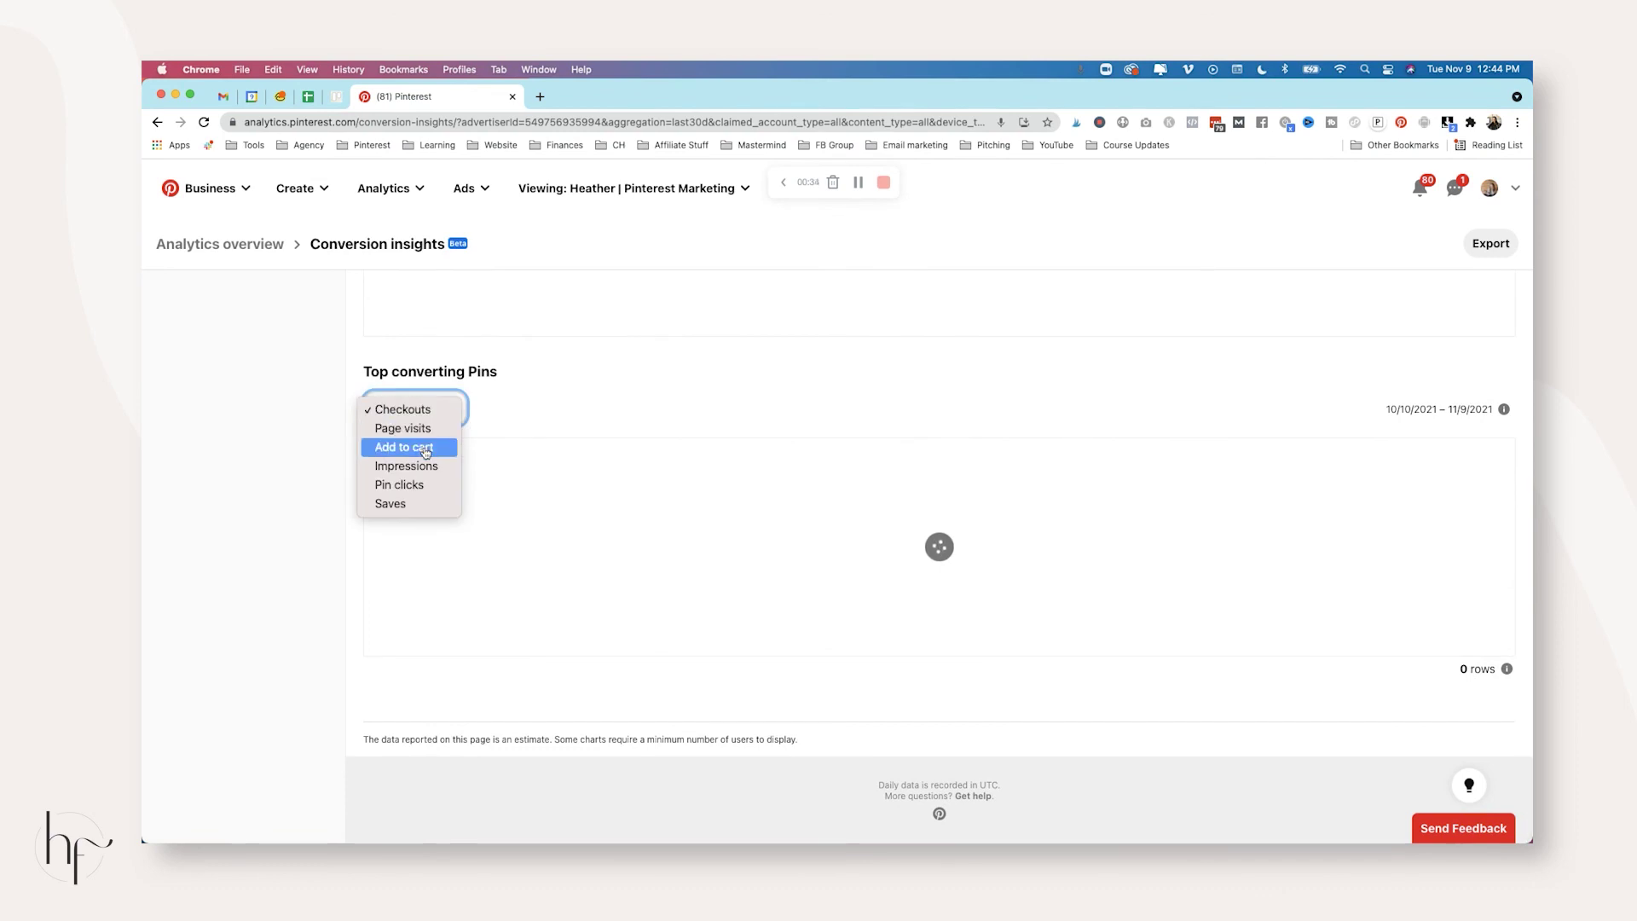
pyautogui.click(618, 402)
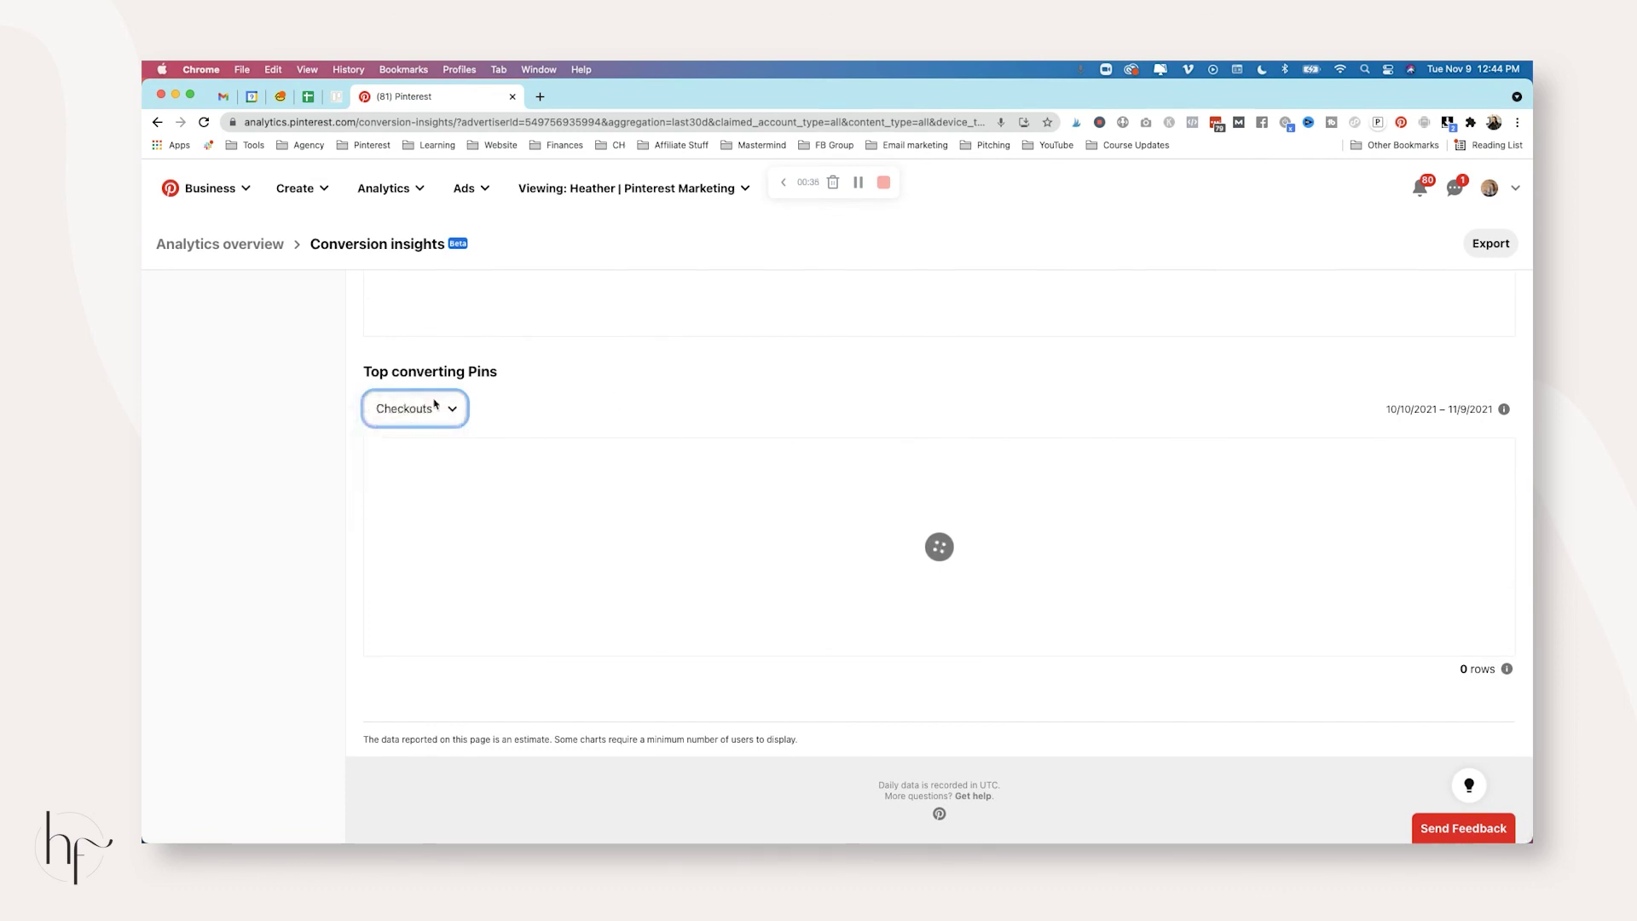
pyautogui.click(663, 413)
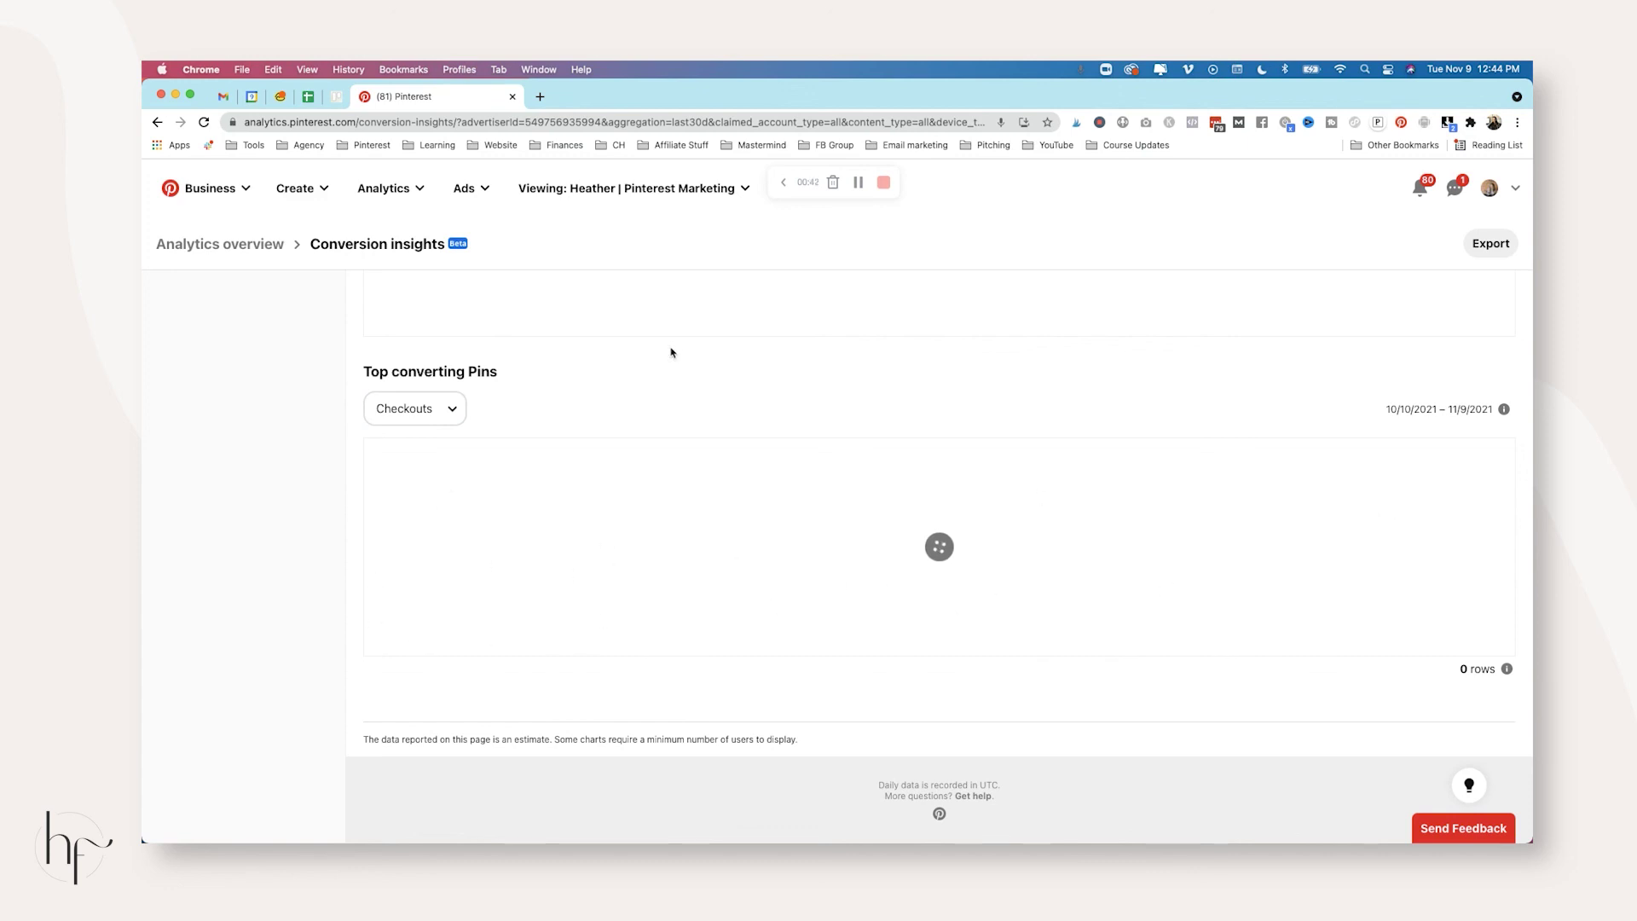
pyautogui.scroll(10, 670, 353)
pyautogui.scroll(10, 666, 358)
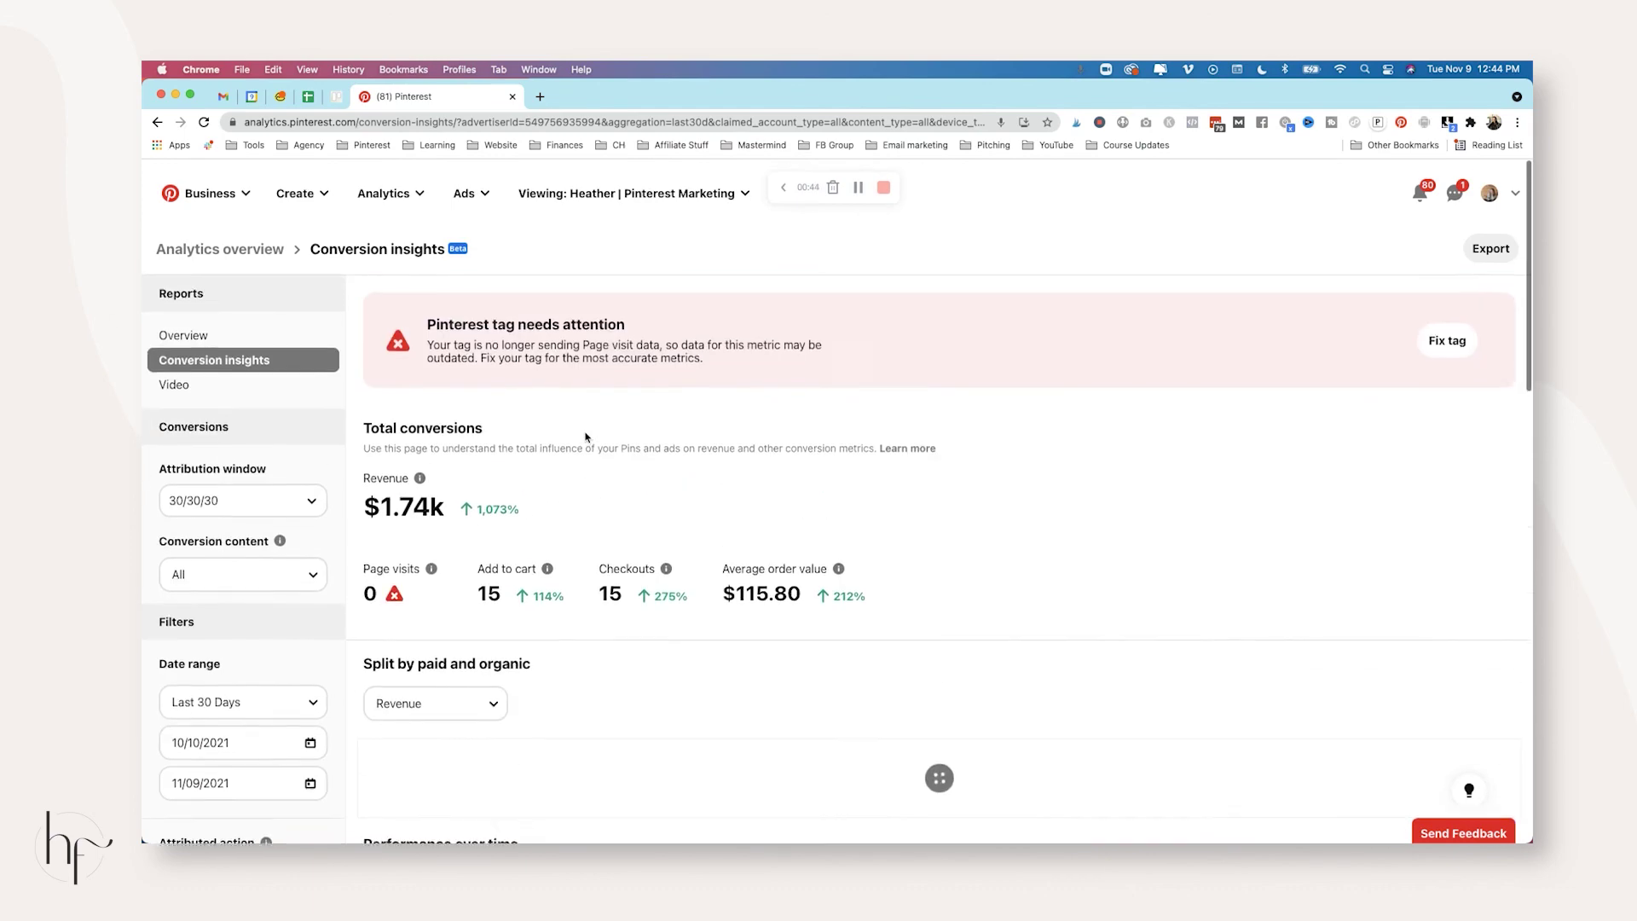